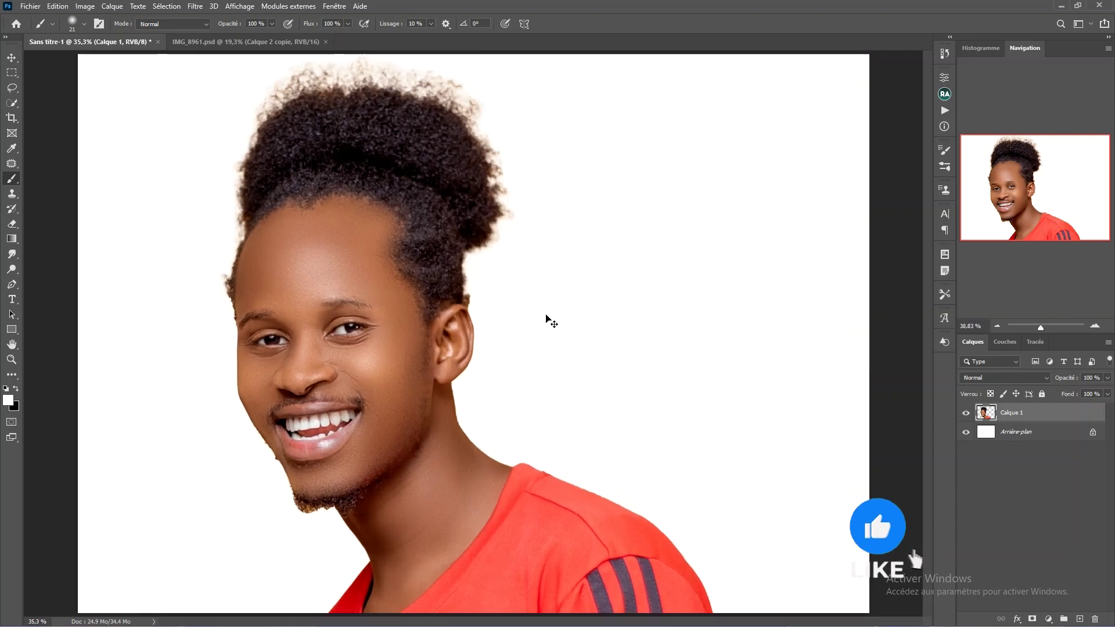
- Scale the man's cutout layer to about 42%, rotate it about 8.5° clockwise and position it near the middle of the canvas
key(ctrl+t)
scroll(559, 197, down, 4)
drag(473, 150, 471, 348)
drag(497, 494, 513, 320)
drag(605, 472, 583, 497)
drag(491, 448, 486, 425)
scroll(486, 418, up, 4)
scroll(482, 393, down, 2)
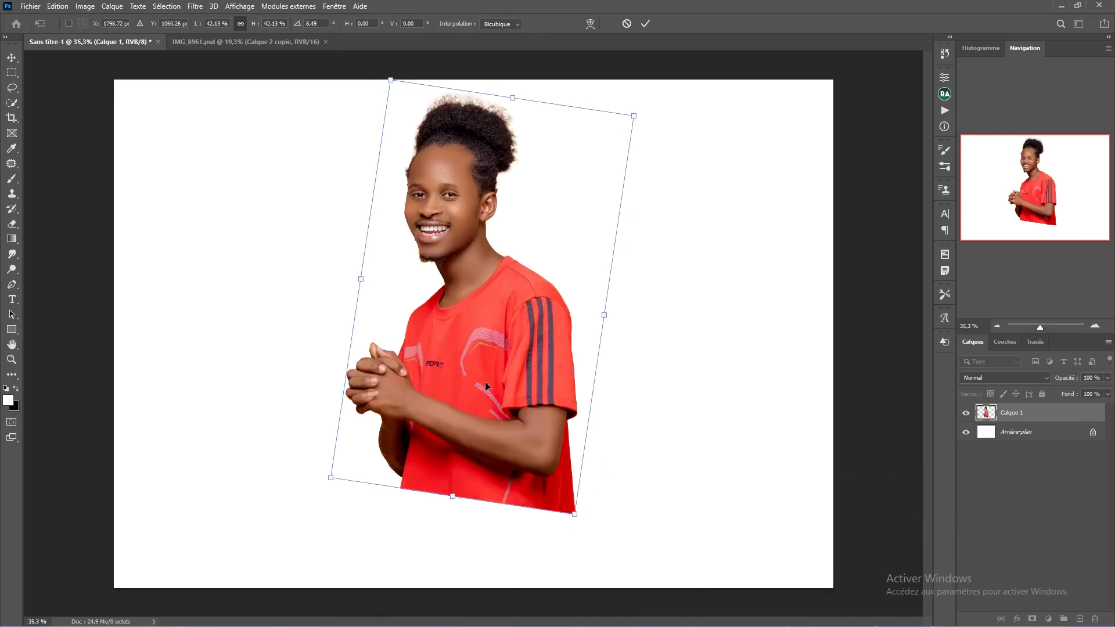
scroll(493, 368, down, 1)
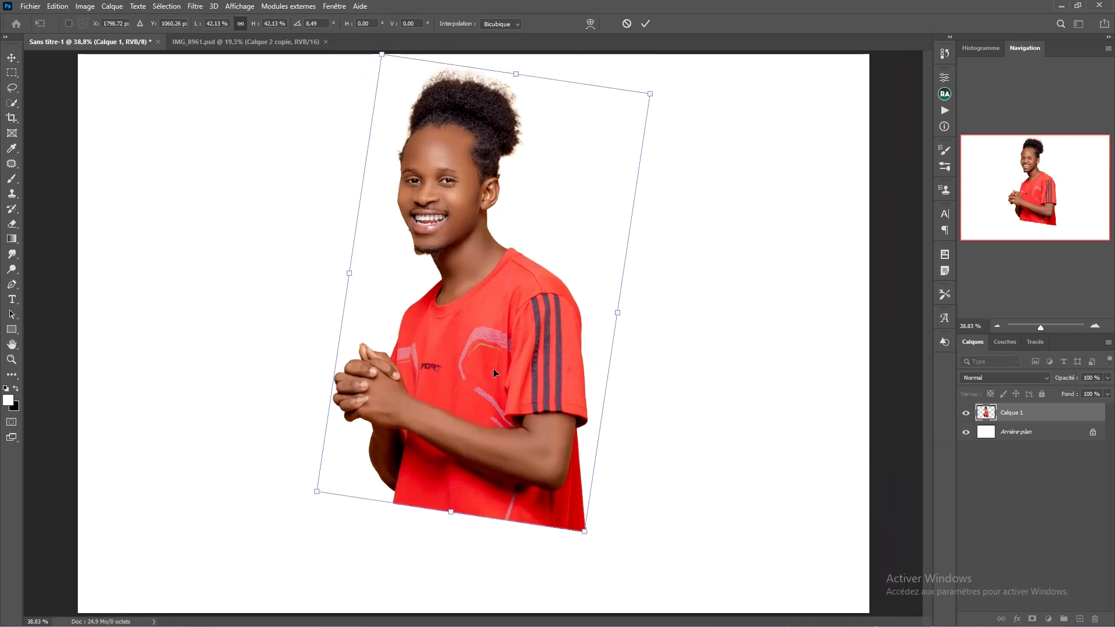
scroll(492, 368, up, 1)
key(Return)
- Add a layer mask to Calque 1 and ready the Brush tool with black as the foreground colour
key(b)
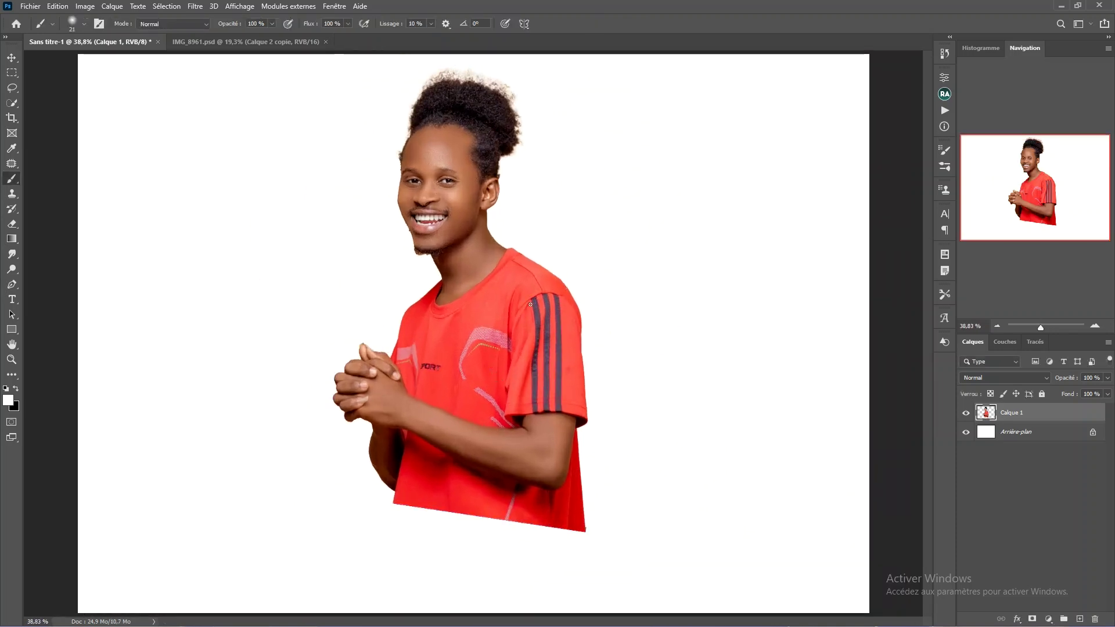
scroll(469, 247, up, 5)
mouse_move(474, 344)
mouse_down()
mouse_move(498, 394)
mouse_move(483, 492)
mouse_move(473, 445)
mouse_up()
scroll(450, 450, up, 2)
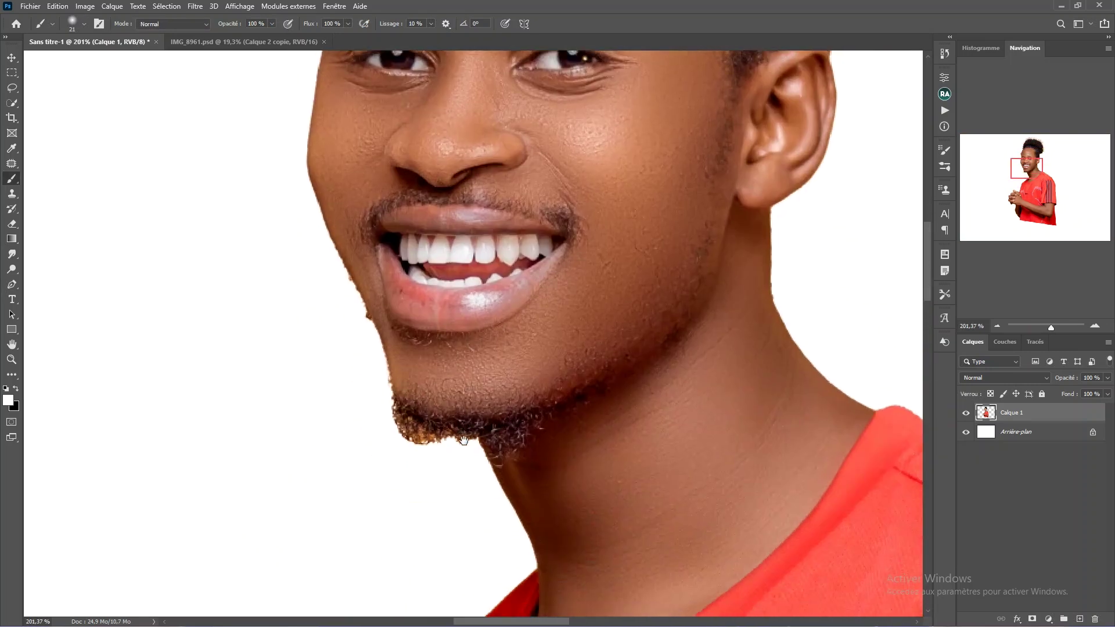
scroll(451, 450, down, 3)
scroll(423, 398, up, 4)
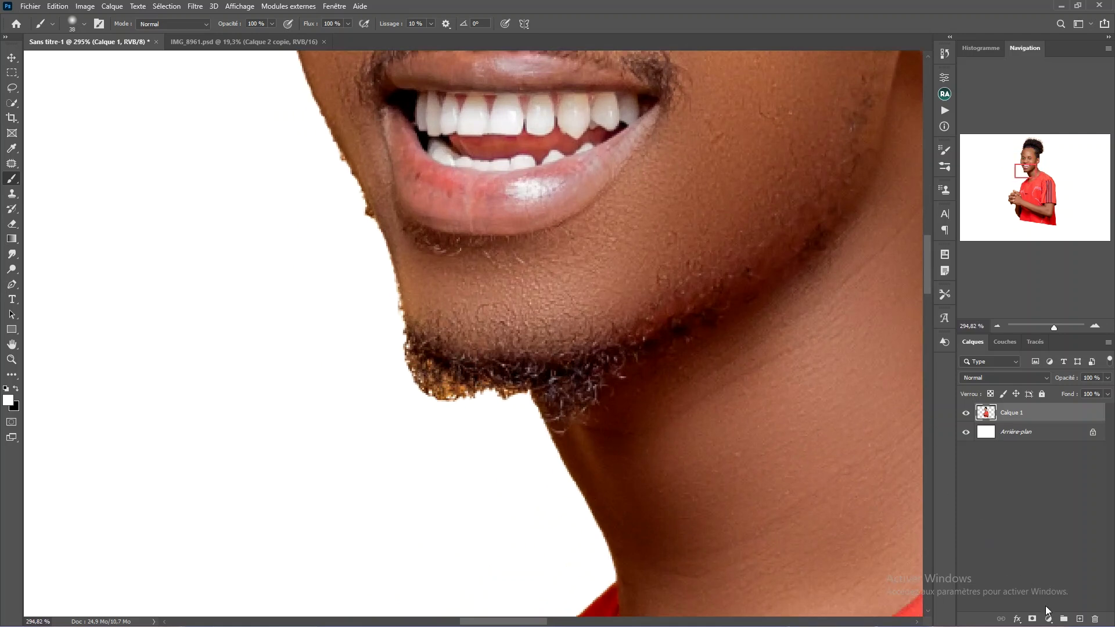
click(1032, 619)
key(x)
drag(416, 393, 412, 394)
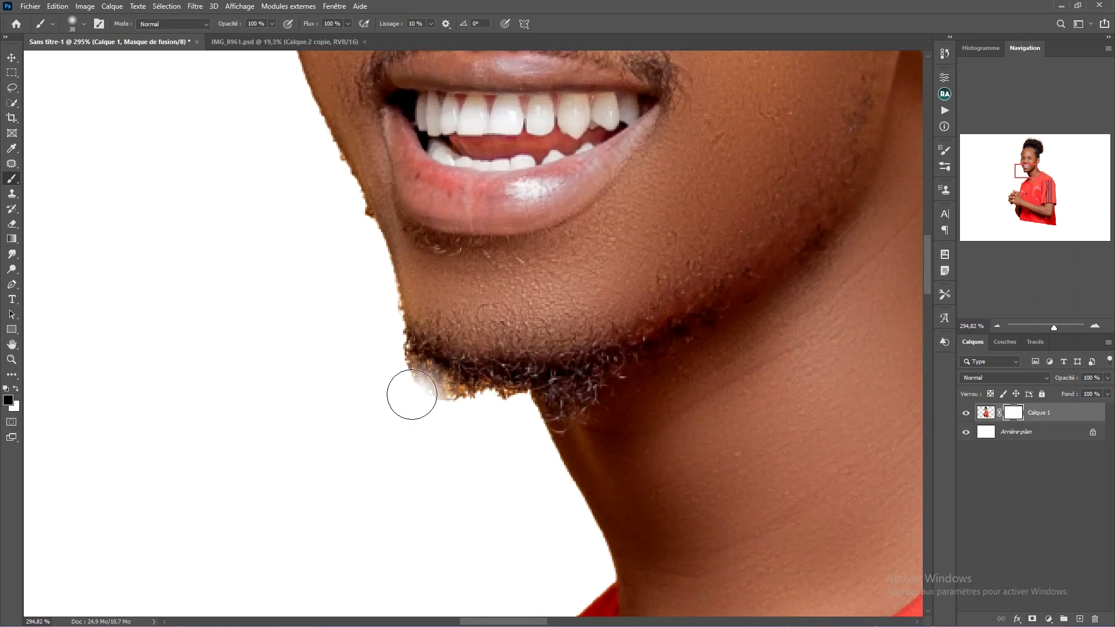
key(ctrl+z)
right_click(474, 385)
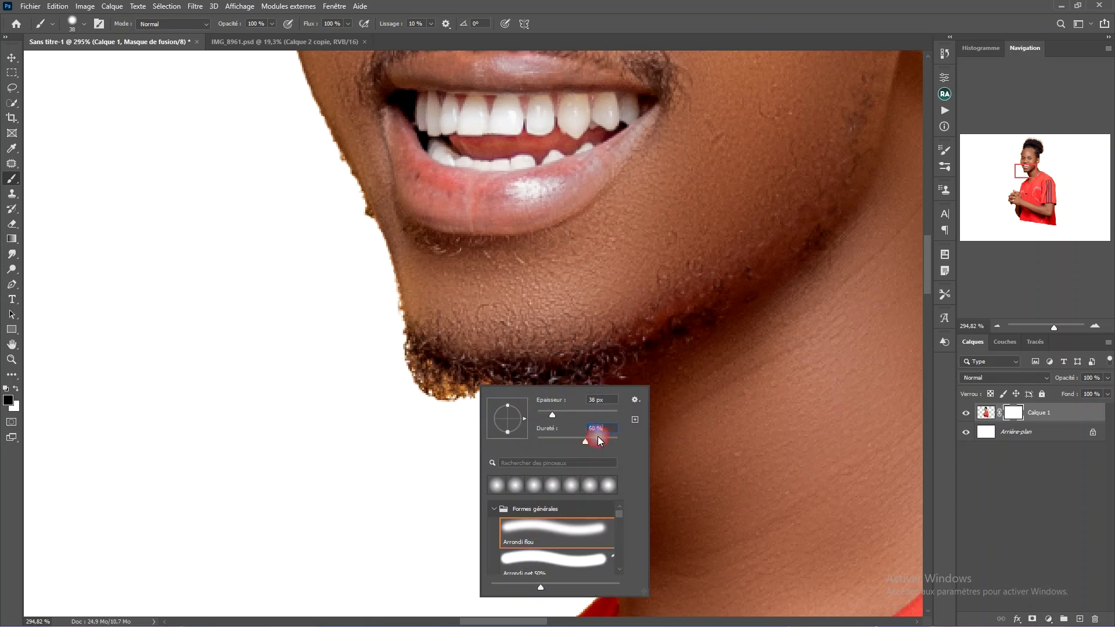
drag(443, 411, 440, 413)
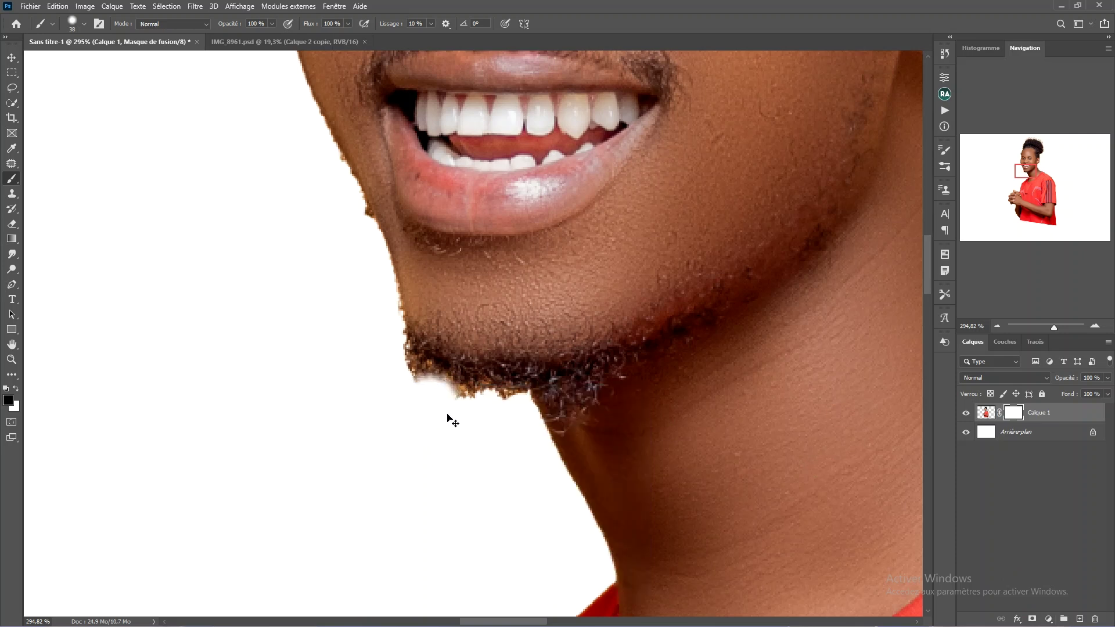
key(ctrl+z)
- Adjust the brush to a smaller 19 px tip and mask out the orange fringe under the chin beard
right_click(474, 417)
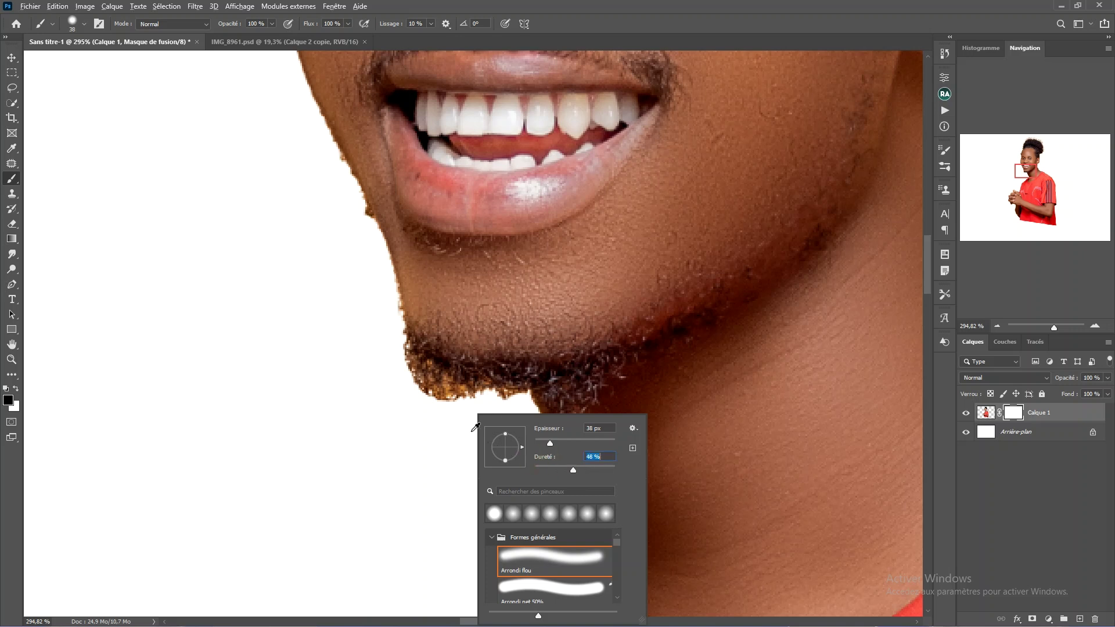
alt+right_click(451, 423)
mouse_move(442, 415)
mouse_down()
mouse_move(392, 402)
mouse_move(458, 417)
mouse_move(517, 410)
mouse_move(411, 405)
mouse_move(456, 408)
mouse_move(391, 394)
mouse_move(385, 350)
mouse_move(404, 407)
mouse_up()
click(405, 397)
scroll(488, 425, down, 2)
drag(488, 424, 509, 412)
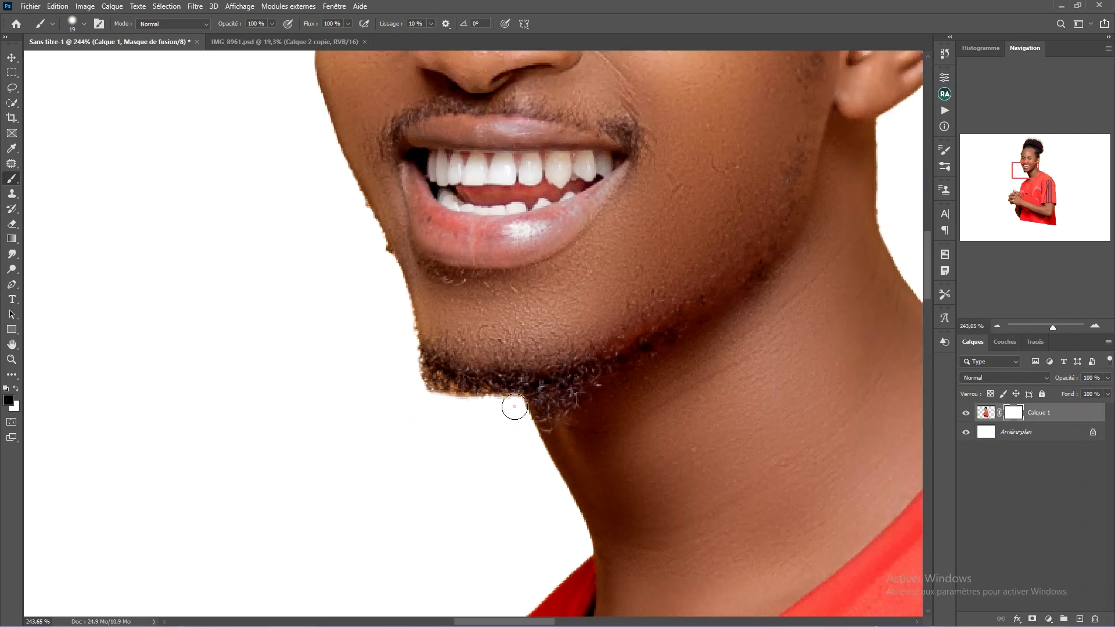
scroll(515, 407, down, 5)
scroll(455, 355, up, 4)
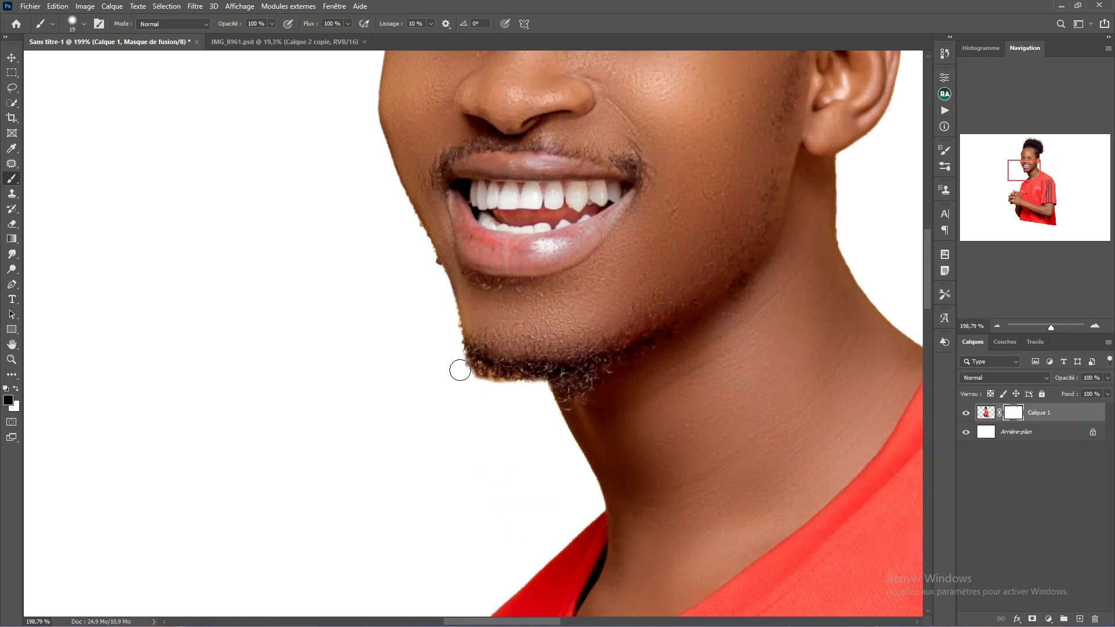
- Mask out the stray hair fringe at the hairline just above and behind the ear
scroll(533, 370, down, 6)
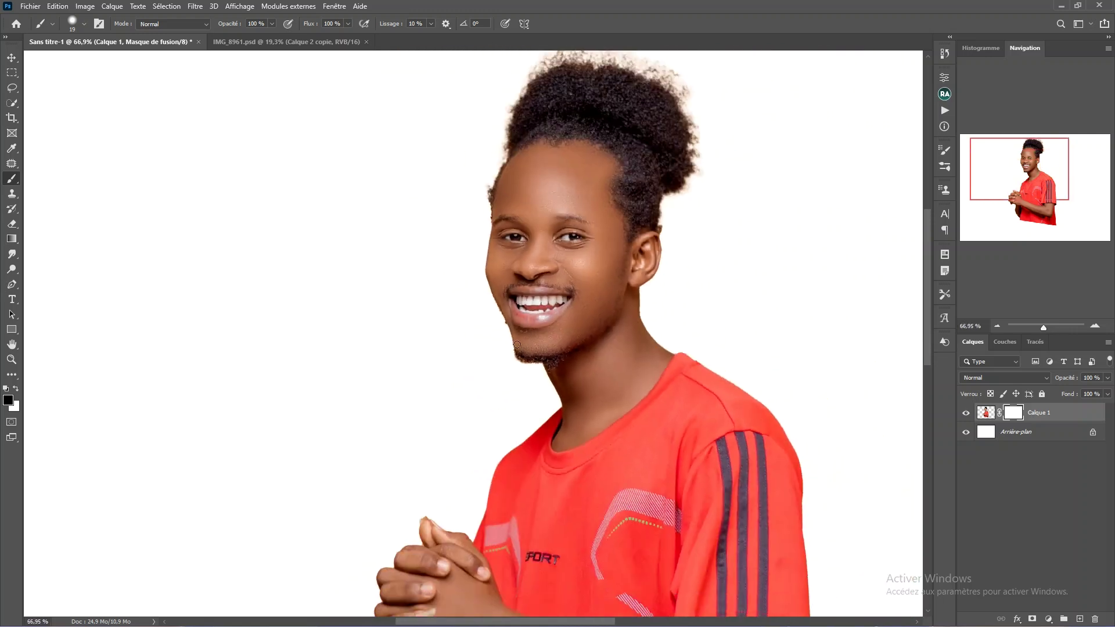
scroll(488, 167, up, 6)
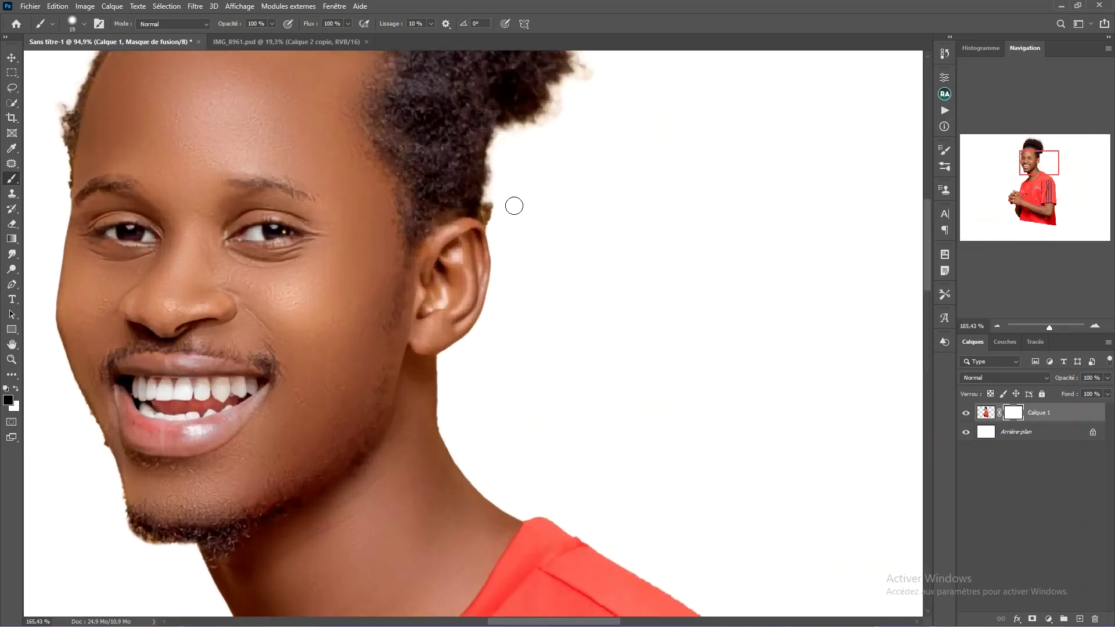
scroll(497, 194, down, 1)
scroll(505, 194, up, 2)
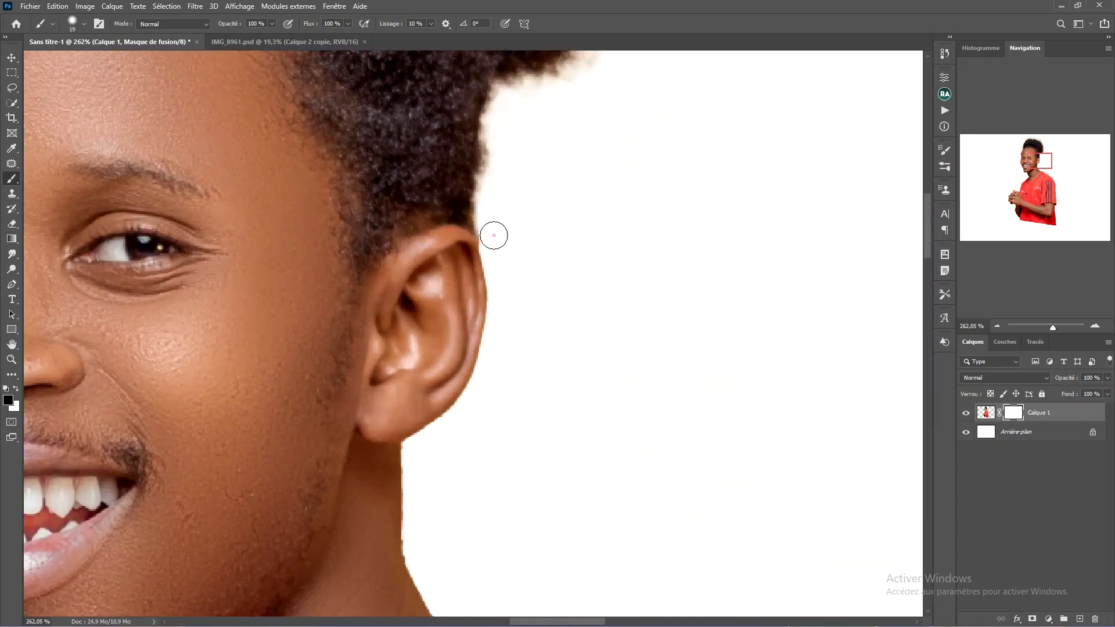
scroll(521, 227, down, 2)
scroll(521, 227, down, 5)
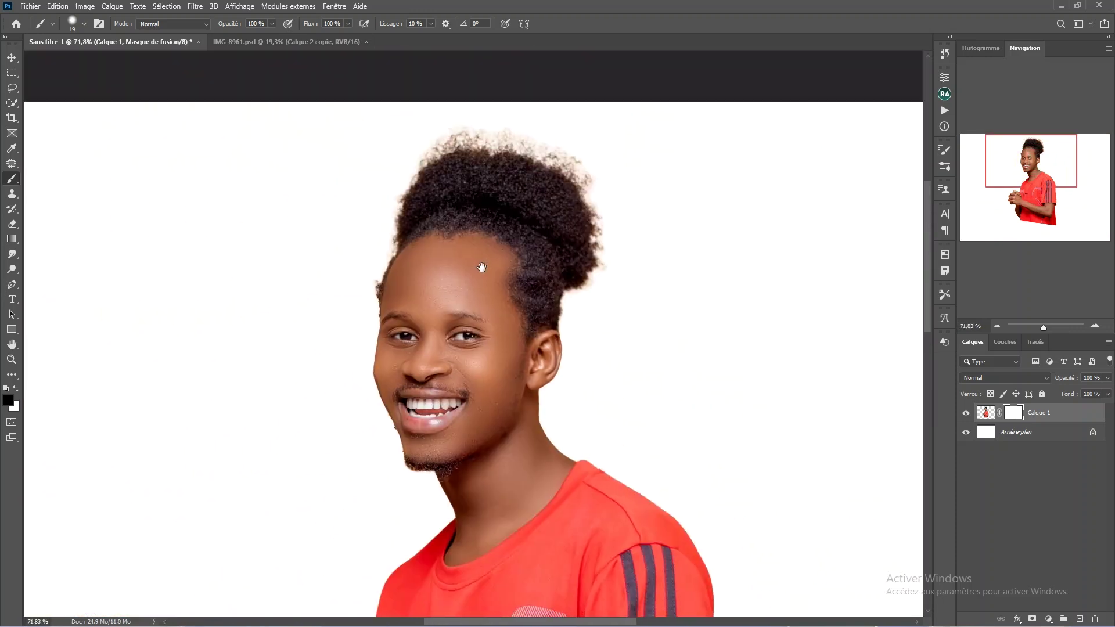
scroll(493, 235, down, 2)
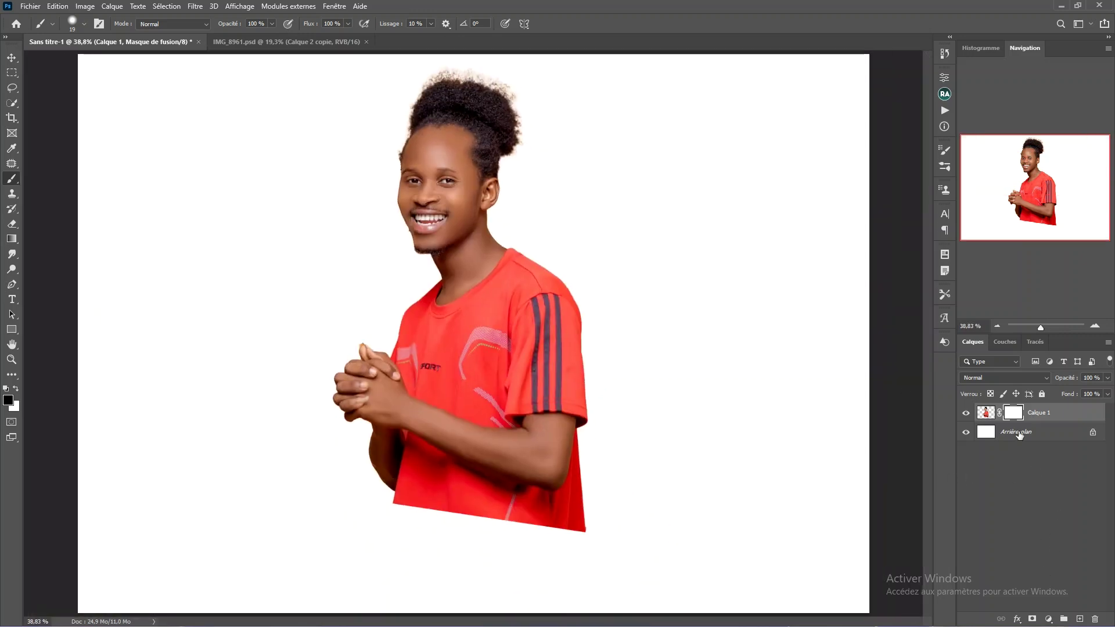
scroll(468, 420, up, 5)
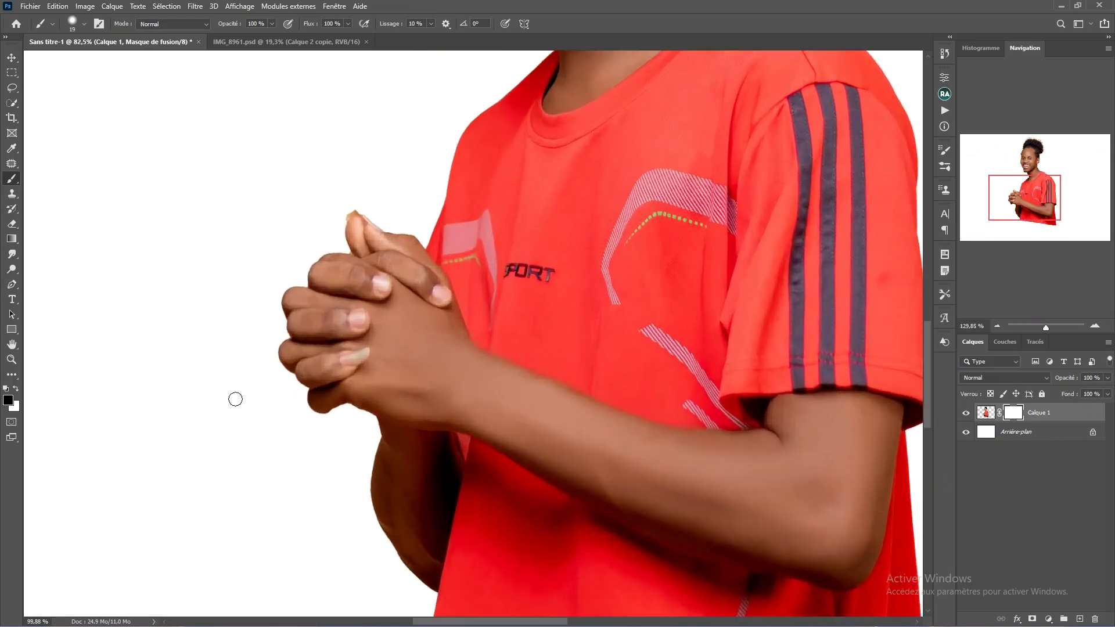
scroll(410, 429, down, 5)
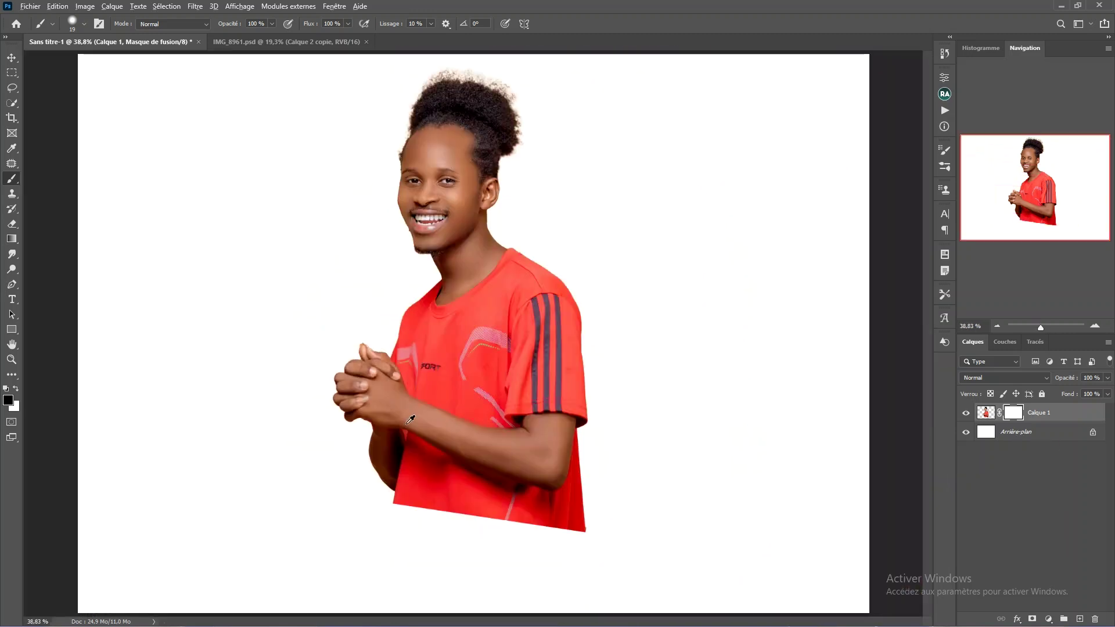
- Switch to the YAYA PNG folder in File Explorer and place Dripping.jpg into the portrait document
key(alt+Tab)
key(alt+Tab)
key(alt+Tab)
key(alt+Tab)
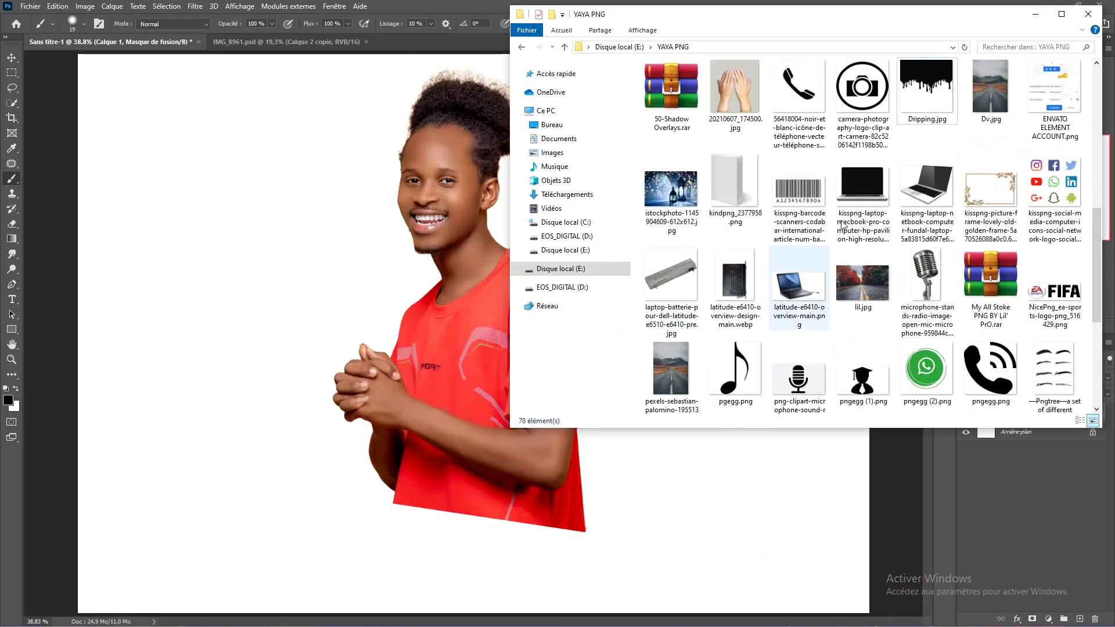
click(354, 410)
drag(354, 410, 370, 417)
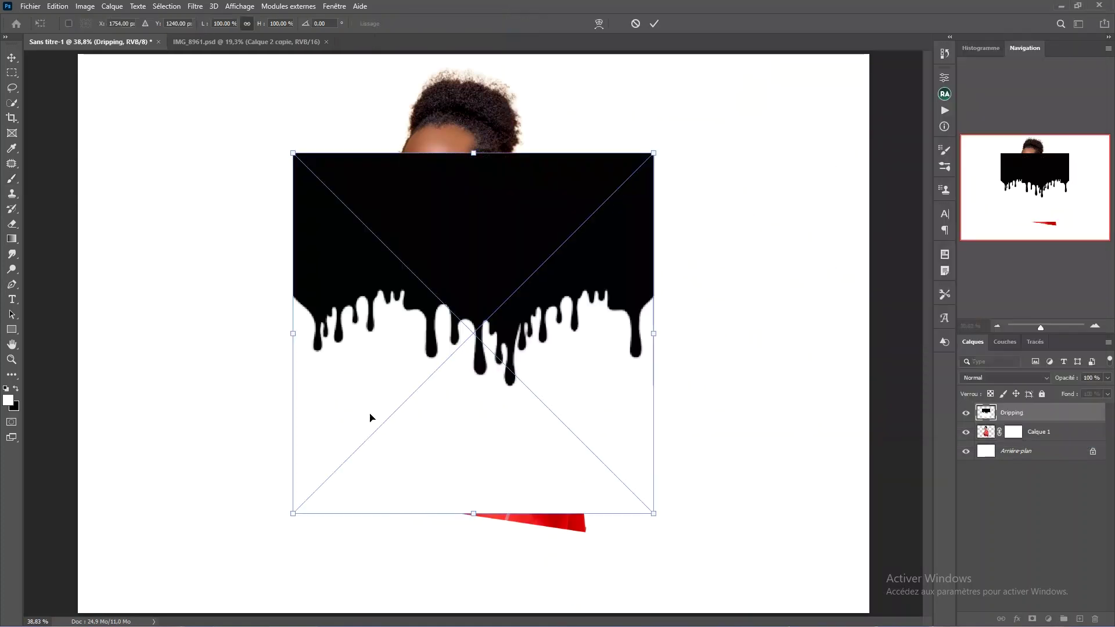
- Lower the Dripping layer's opacity to 55%, scale it to about 54% and position it over the man's lower torso
drag(447, 371, 465, 446)
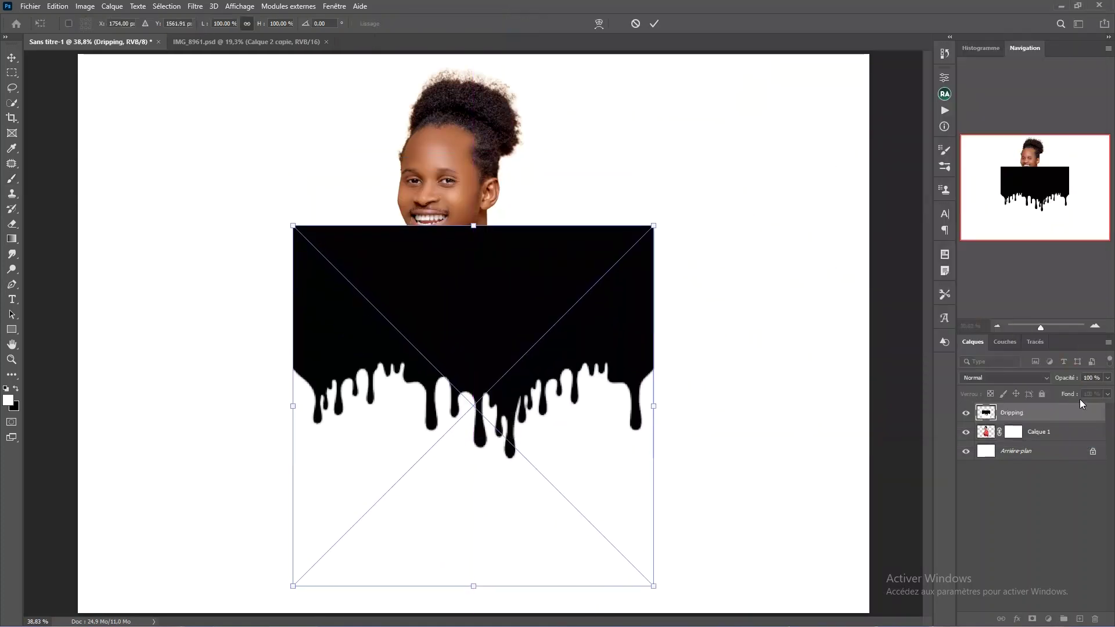
drag(1071, 381, 1043, 386)
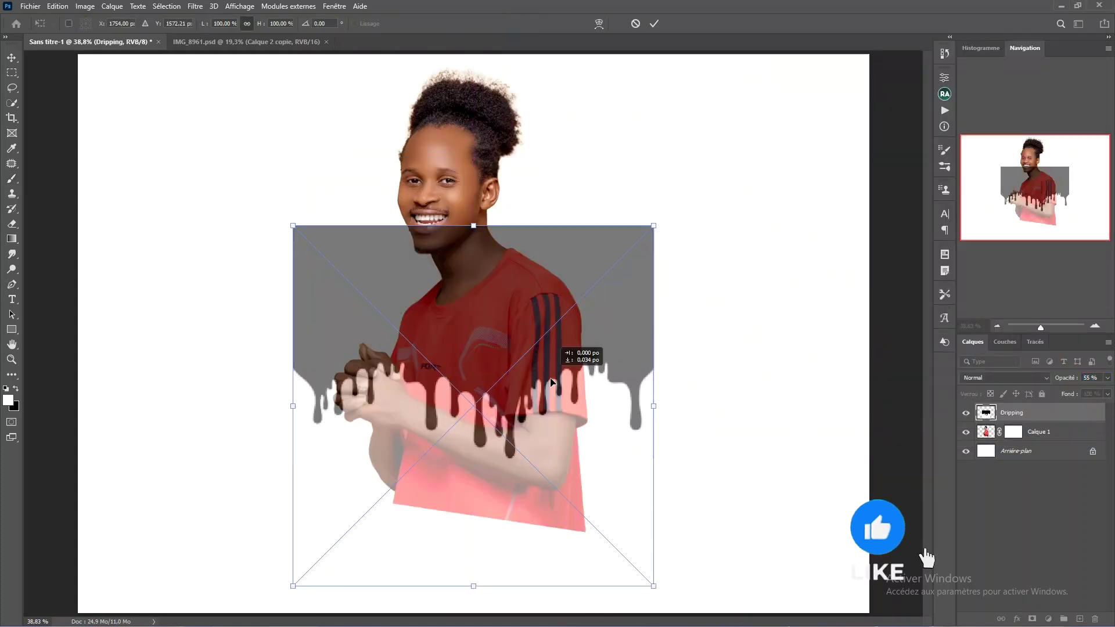
drag(577, 287, 576, 314)
drag(653, 433, 560, 435)
drag(514, 383, 524, 447)
- Nudge the drip image slightly upward so its drips fall within the shirt's lower edge
scroll(508, 409, up, 4)
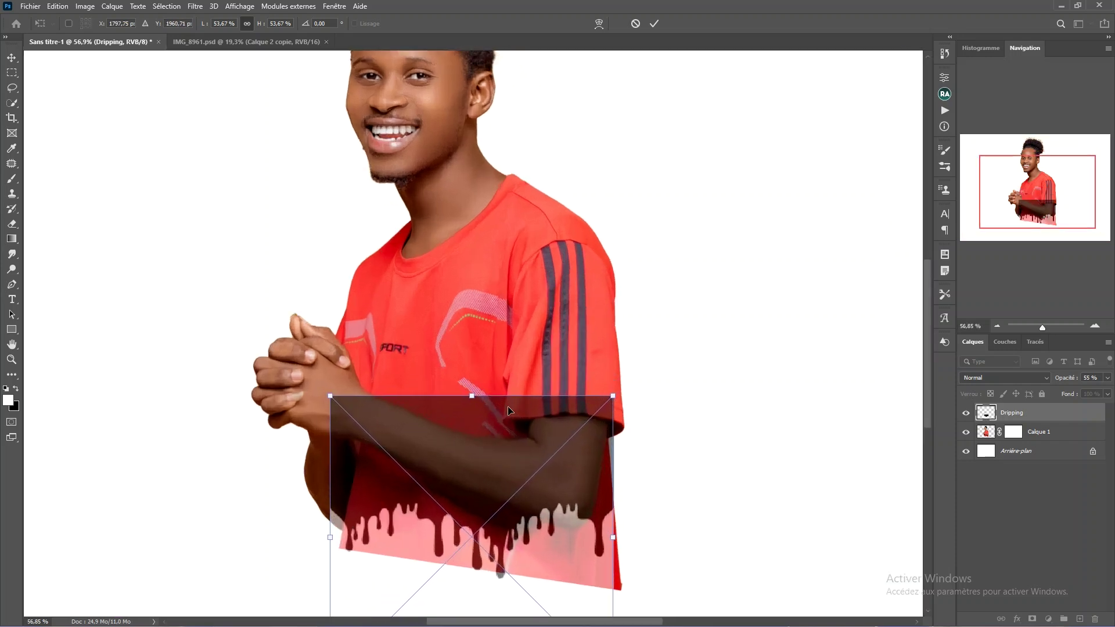
scroll(507, 411, up, 1)
drag(682, 450, 695, 317)
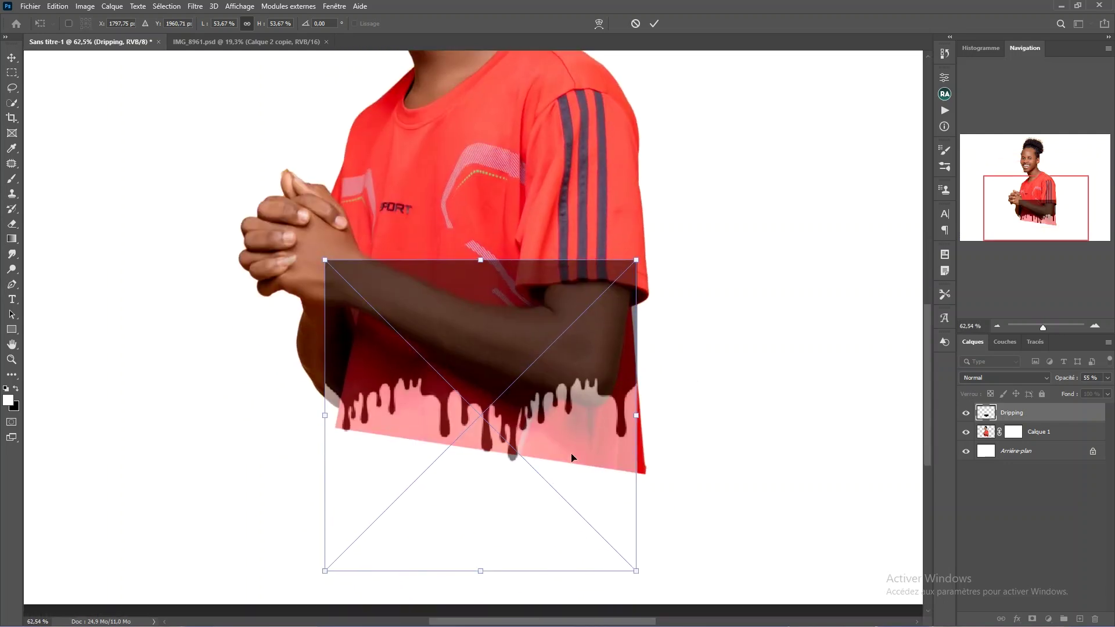
drag(504, 390, 504, 385)
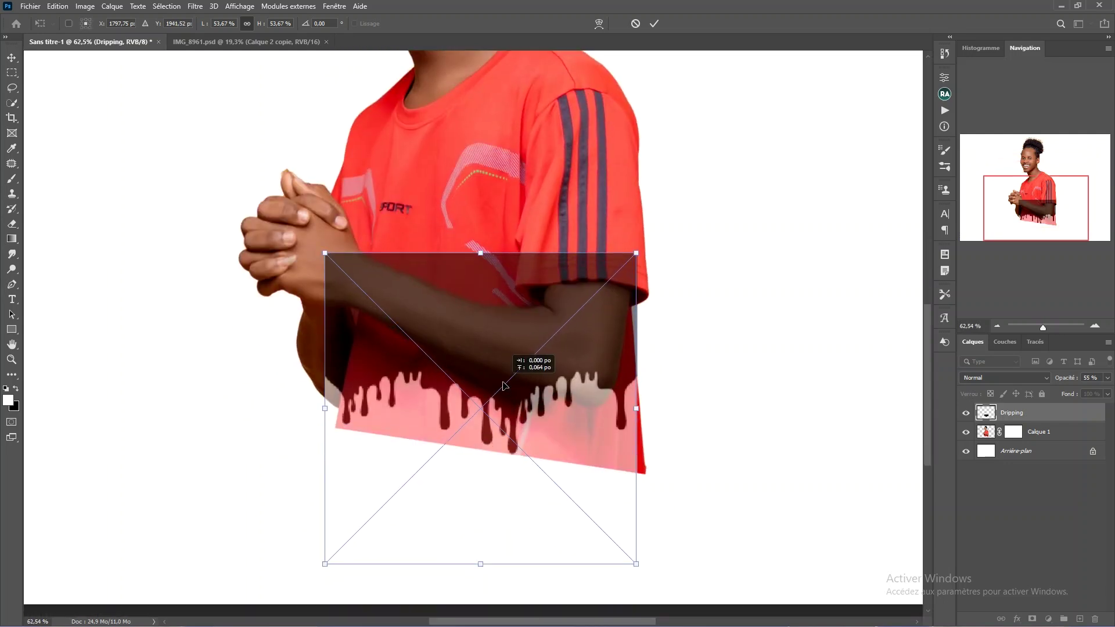
click(477, 372)
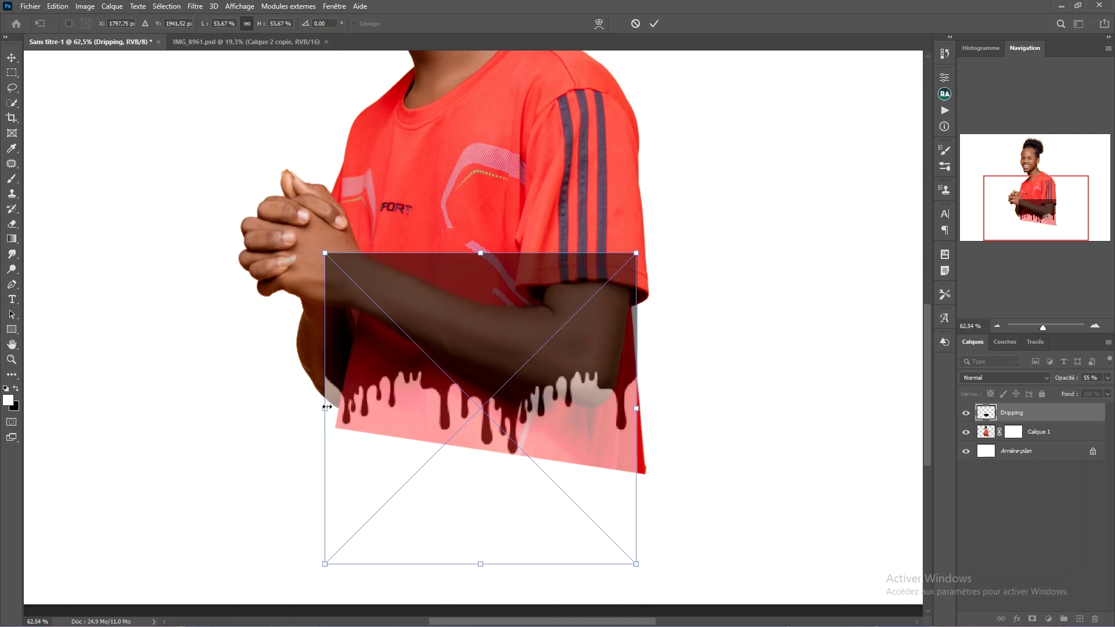
- Widen the drip image to about 56% toward the rear elbow, apply the transform and set the layer's opacity to 100%
drag(325, 407, 311, 405)
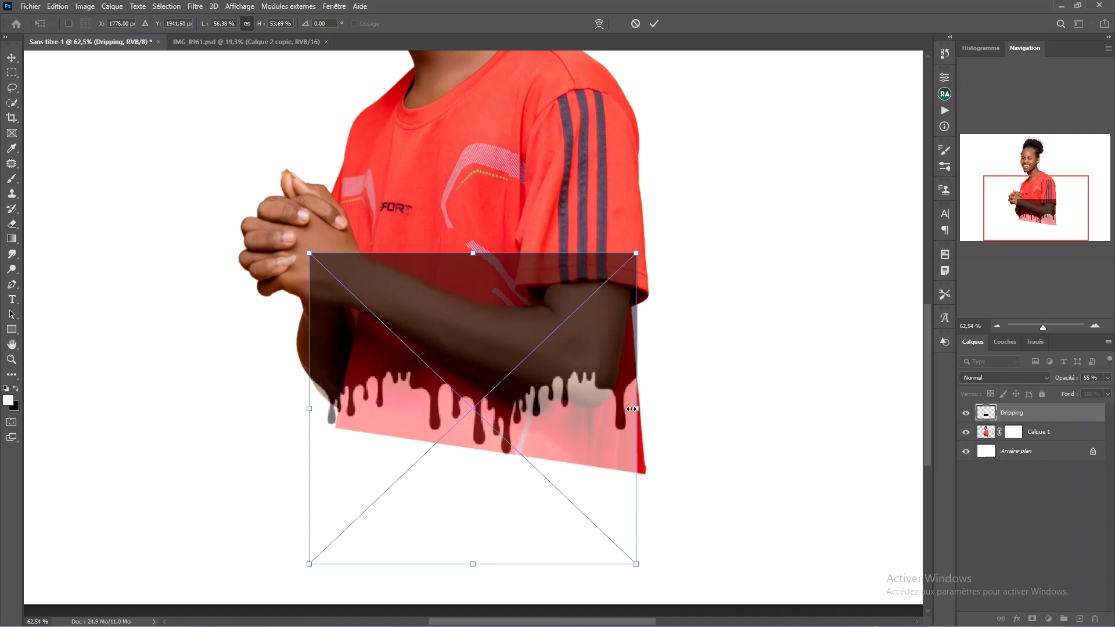
drag(636, 410, 636, 409)
scroll(566, 313, down, 2)
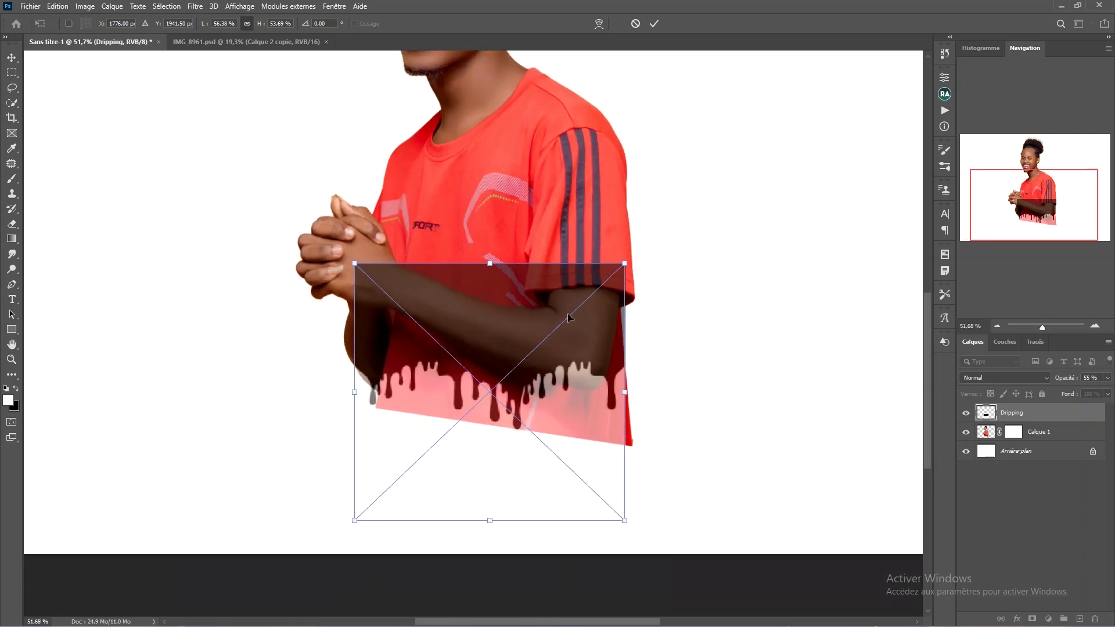
scroll(568, 321, down, 2)
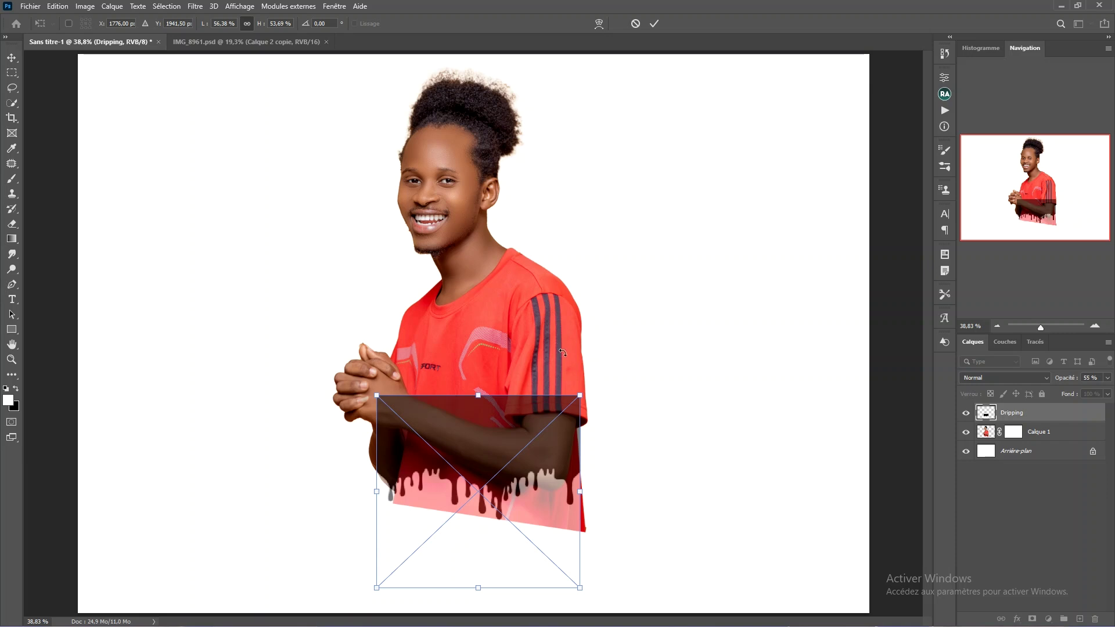
key(Return)
key(b)
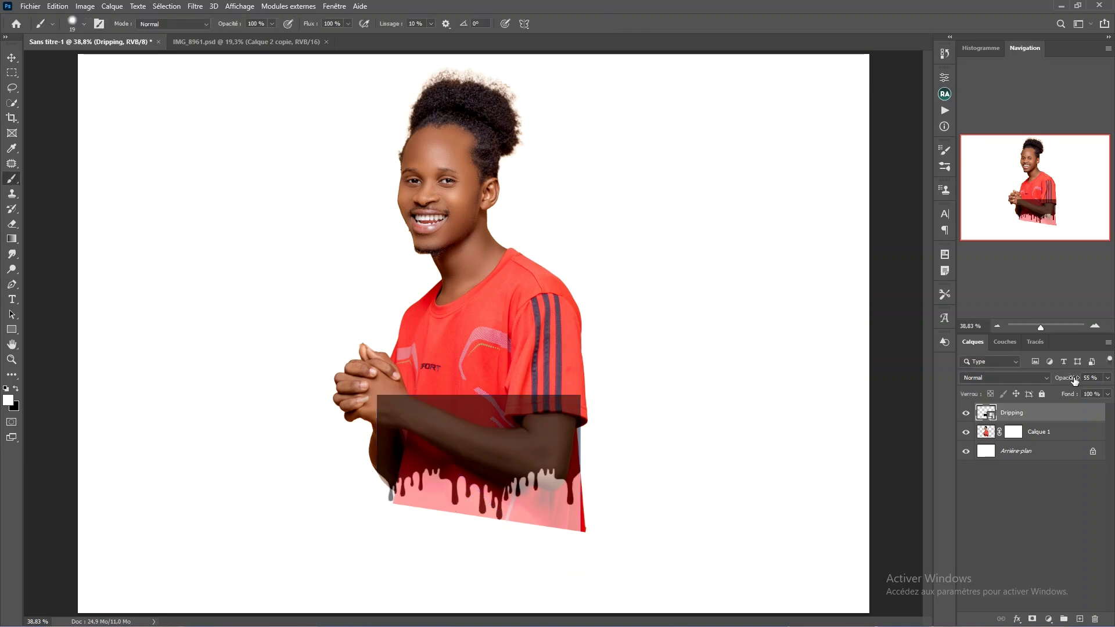
drag(1065, 380, 1111, 372)
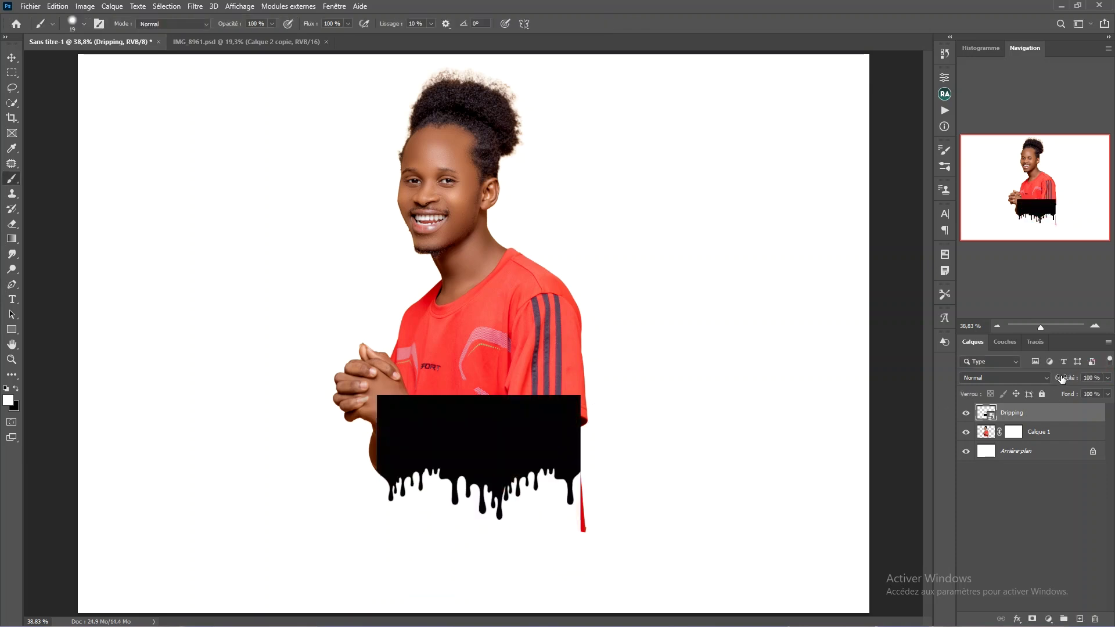
- Add a grey solid colour fill layer directly above the Arrière-plan layer
click(1052, 457)
click(1051, 619)
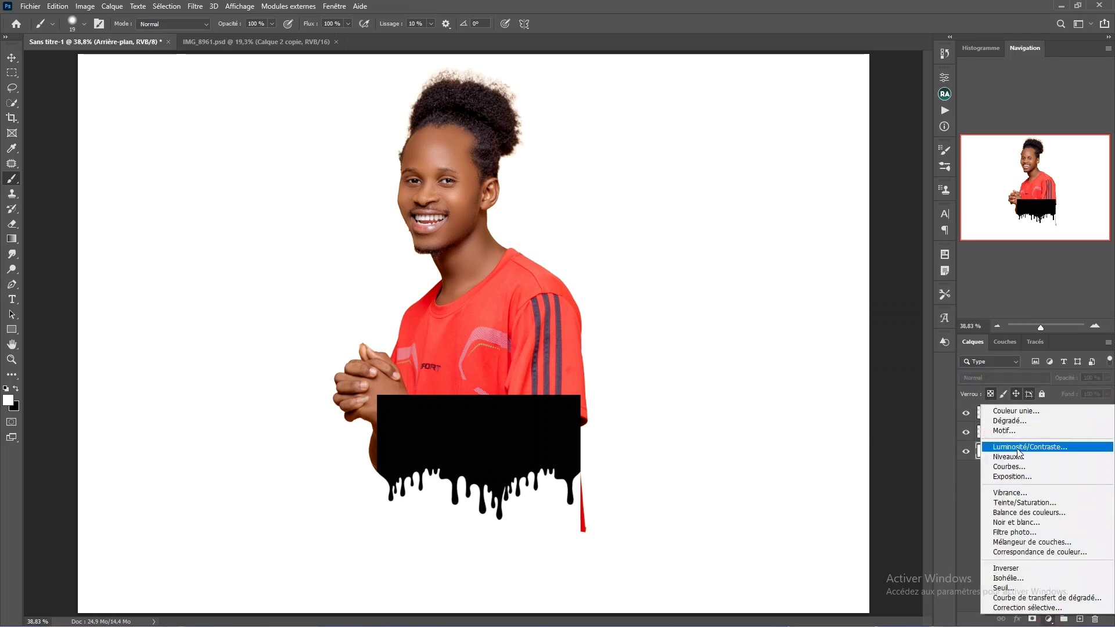
click(1016, 410)
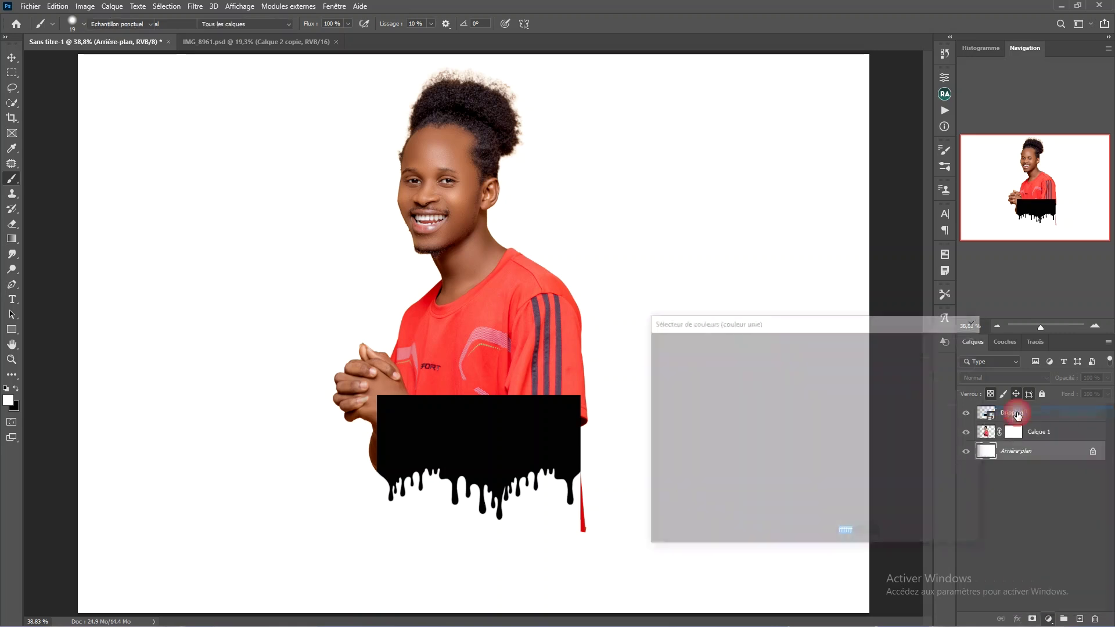
drag(711, 442, 657, 417)
click(916, 344)
key(b)
- Rasterize the Dripping smart object layer
scroll(511, 491, up, 1)
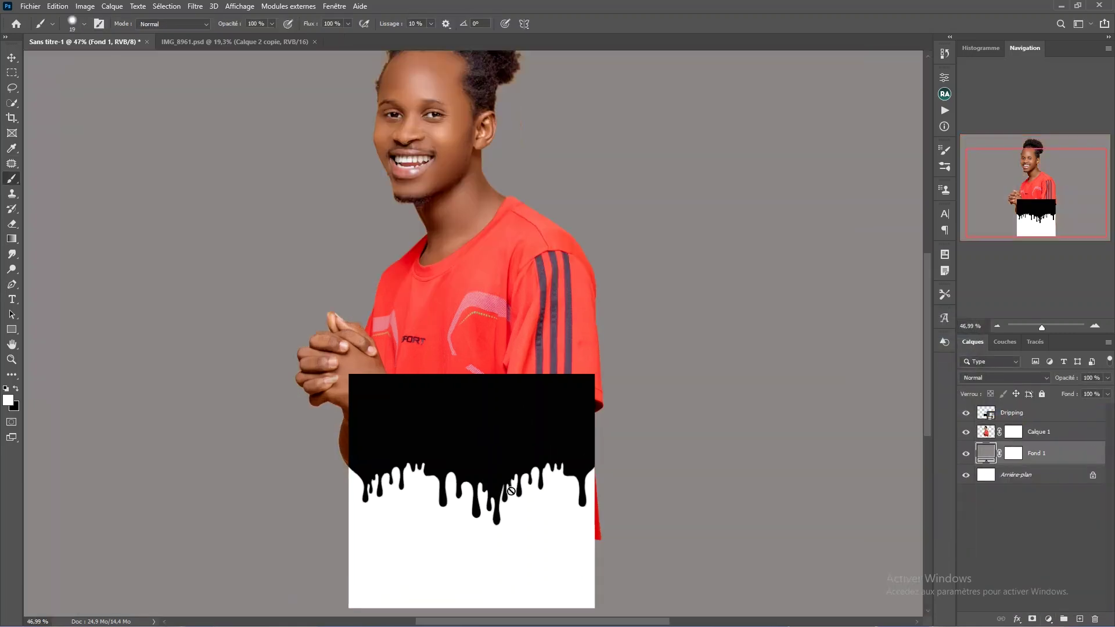
click(1000, 418)
right_click(1040, 413)
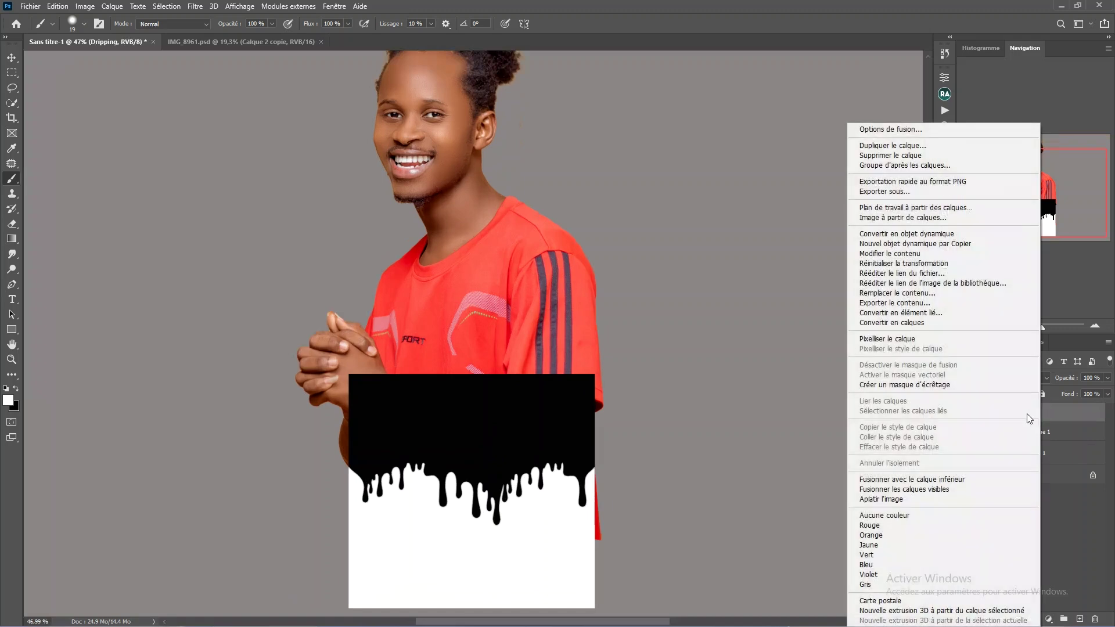
click(901, 341)
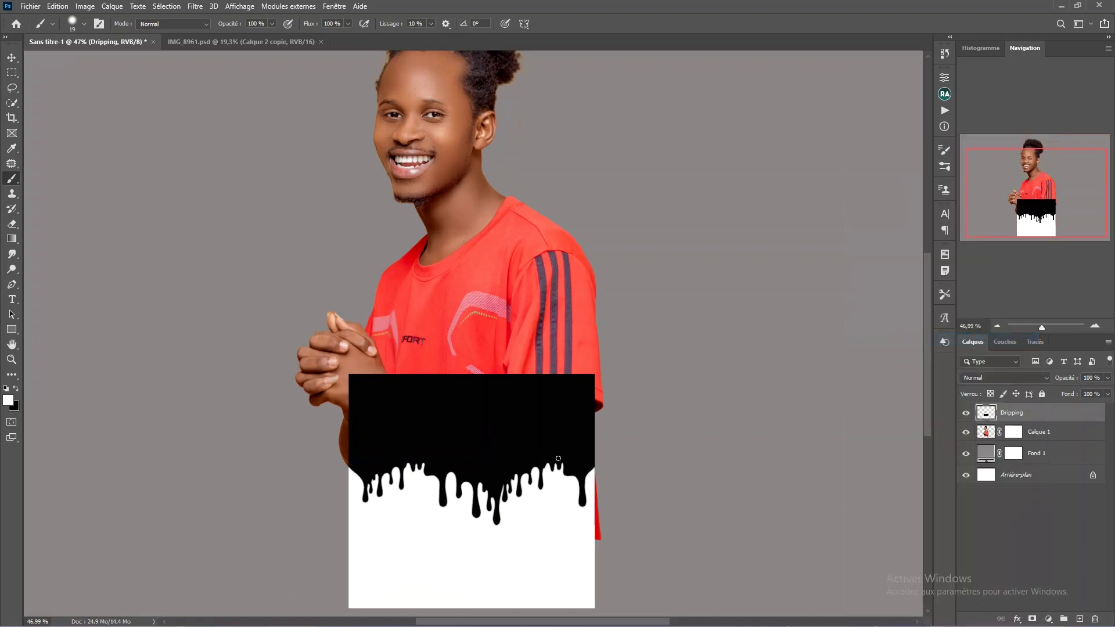
- Select the white area beneath the black drips on the Dripping layer with the Magic Wand
scroll(558, 458, up, 1)
drag(555, 486, 578, 332)
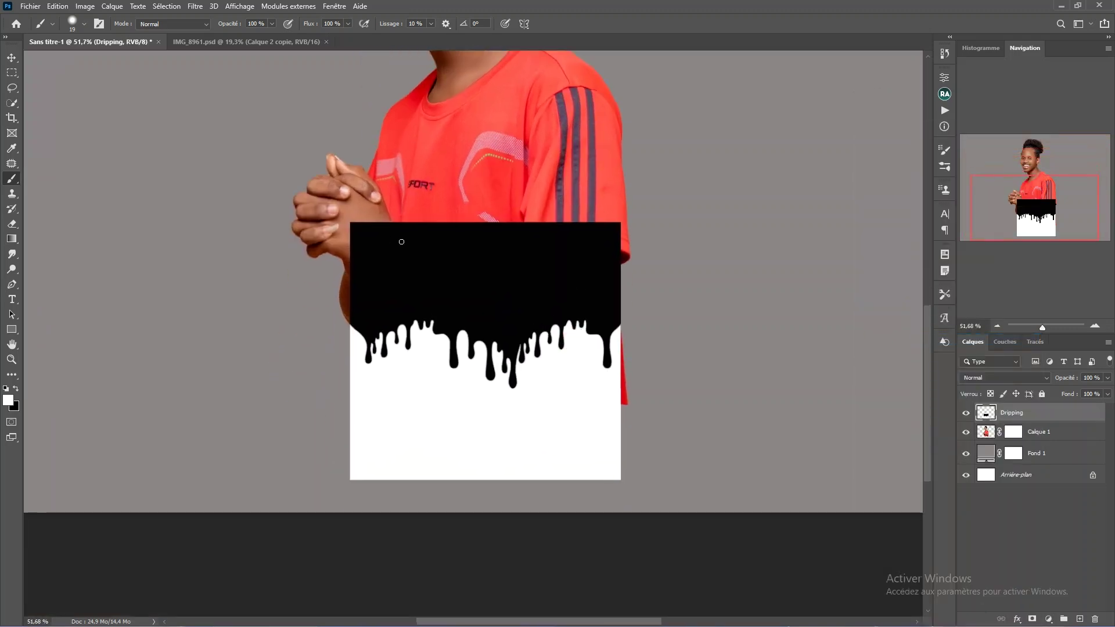
click(9, 103)
right_click(9, 103)
click(52, 123)
click(393, 383)
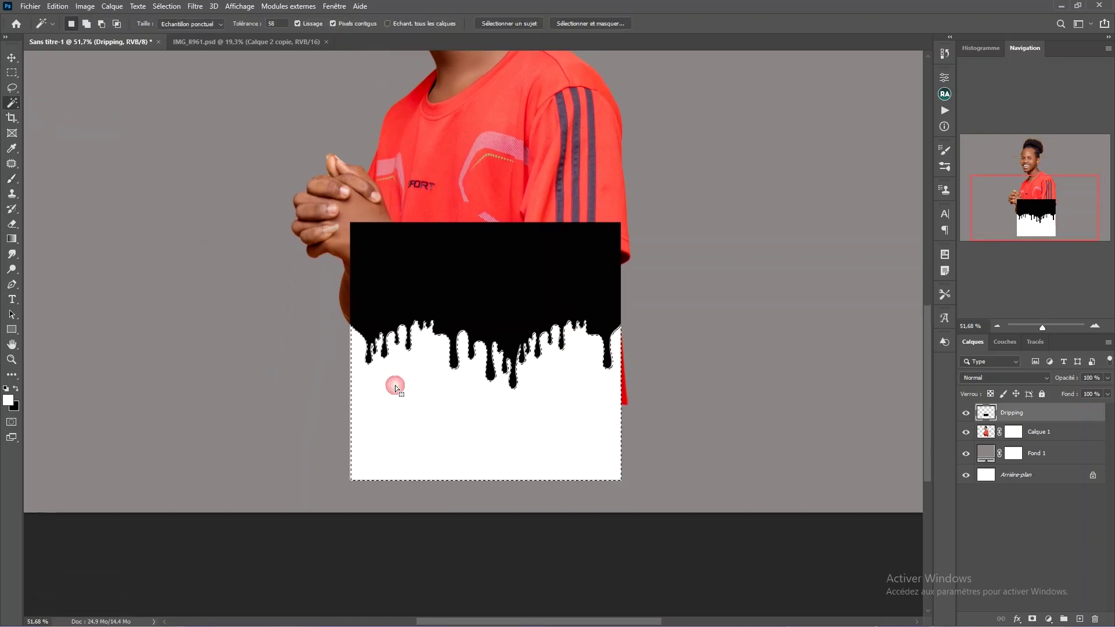
scroll(476, 329, up, 2)
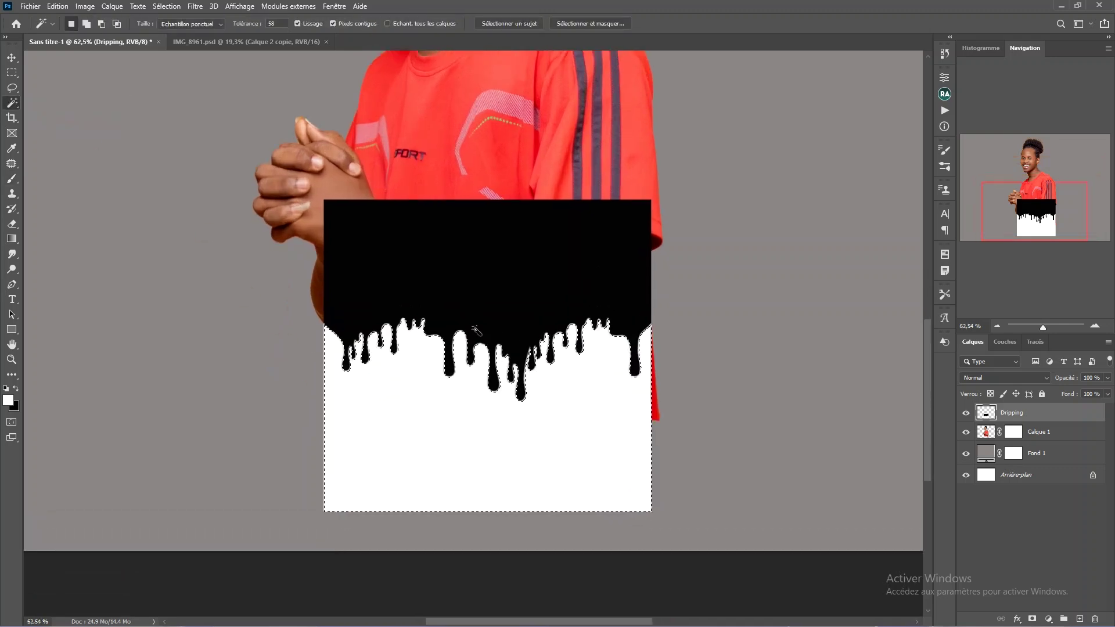
scroll(473, 325, up, 1)
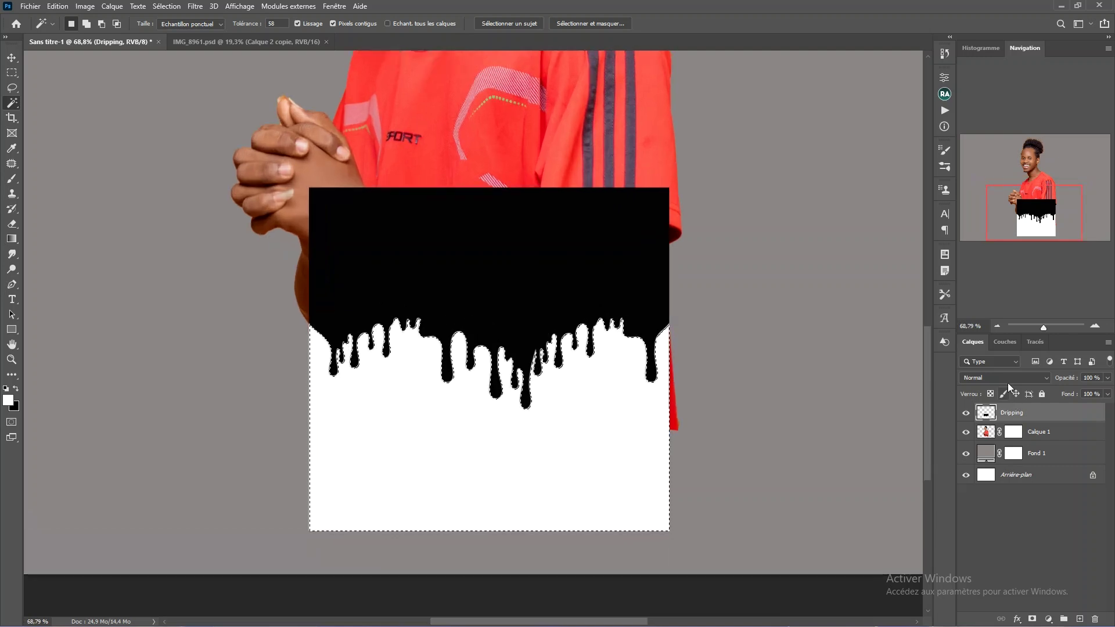
- Hide the Dripping layer, paint black inside the selection on Calque 1's mask with a hard 220 px brush to cut the shirt into drips, and deselect
click(965, 412)
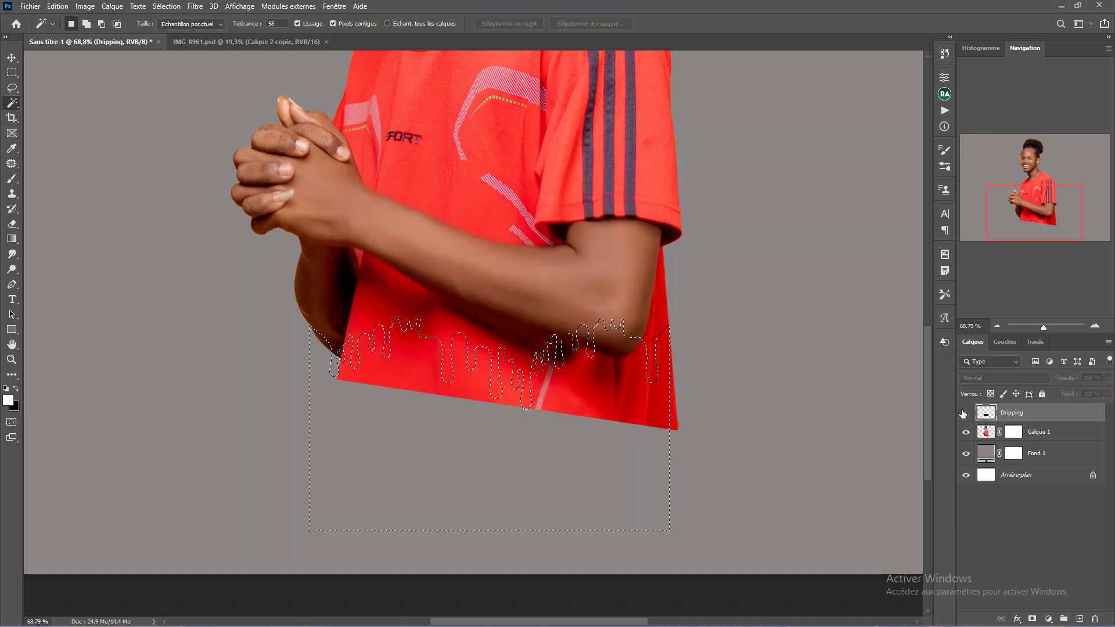
click(1012, 431)
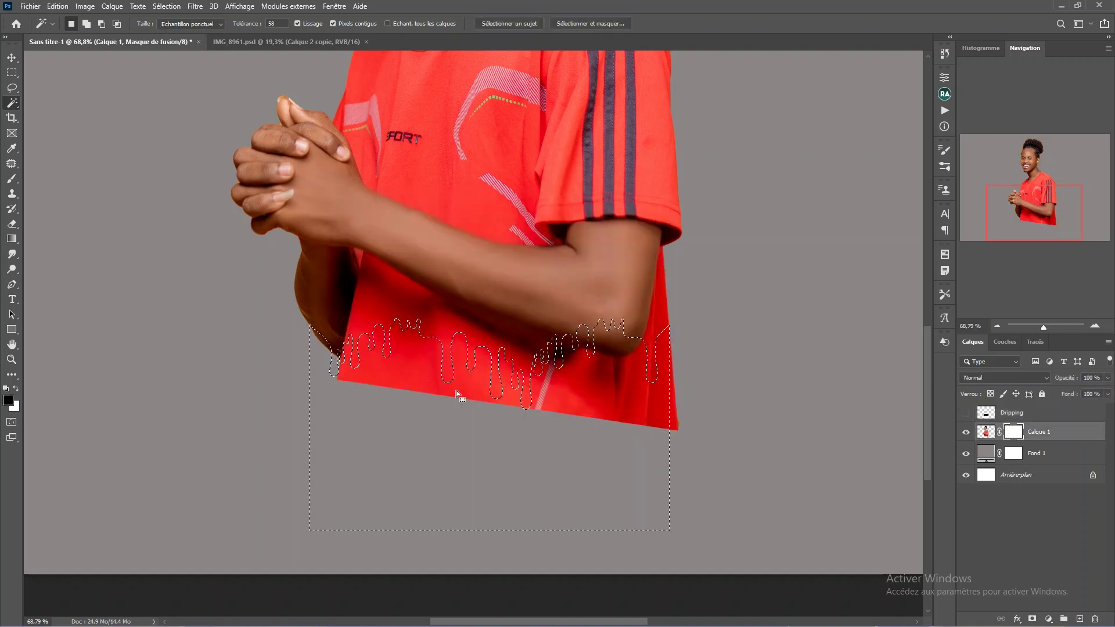
key(b)
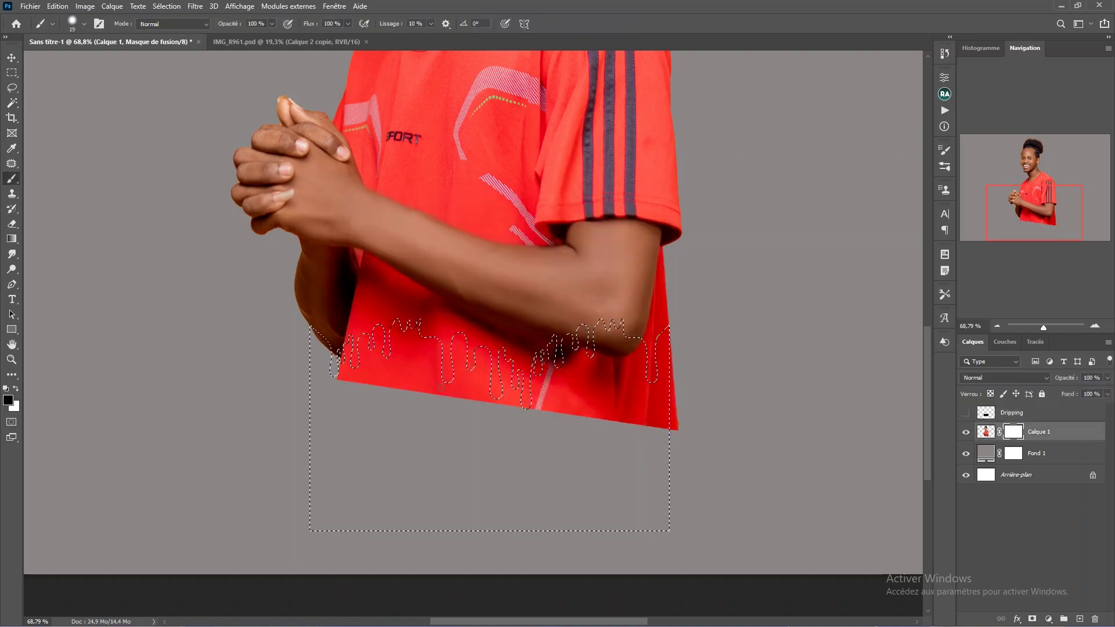
right_click(441, 387)
click(525, 558)
key(Return)
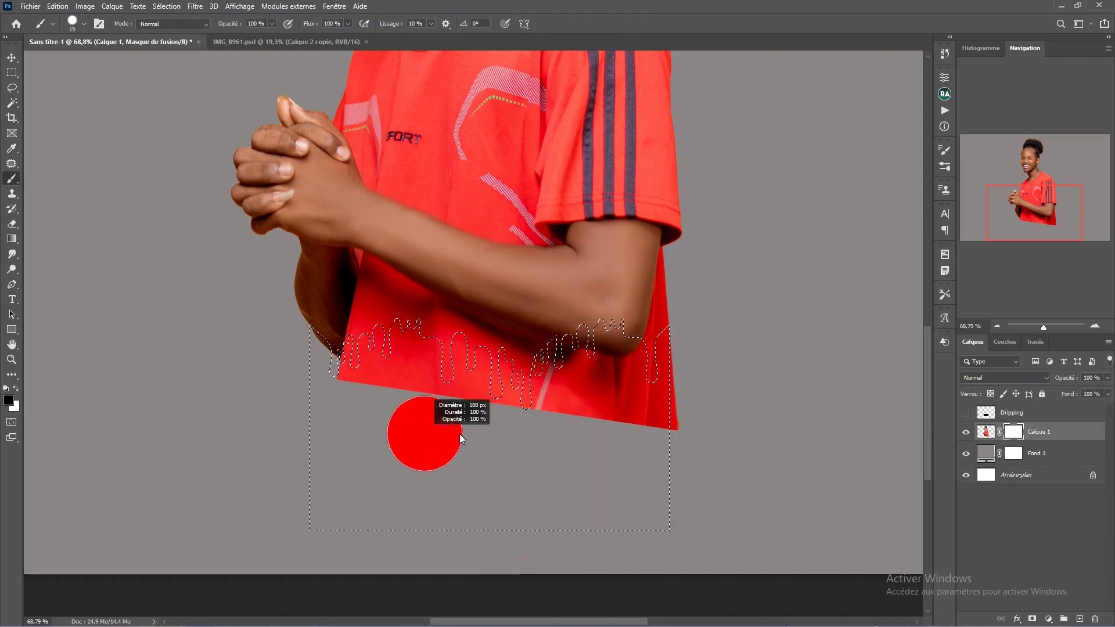
mouse_move(390, 405)
mouse_down()
mouse_move(354, 386)
mouse_move(403, 376)
mouse_move(369, 355)
mouse_up()
mouse_move(291, 347)
mouse_down()
mouse_move(511, 348)
mouse_move(540, 395)
mouse_move(575, 372)
mouse_up()
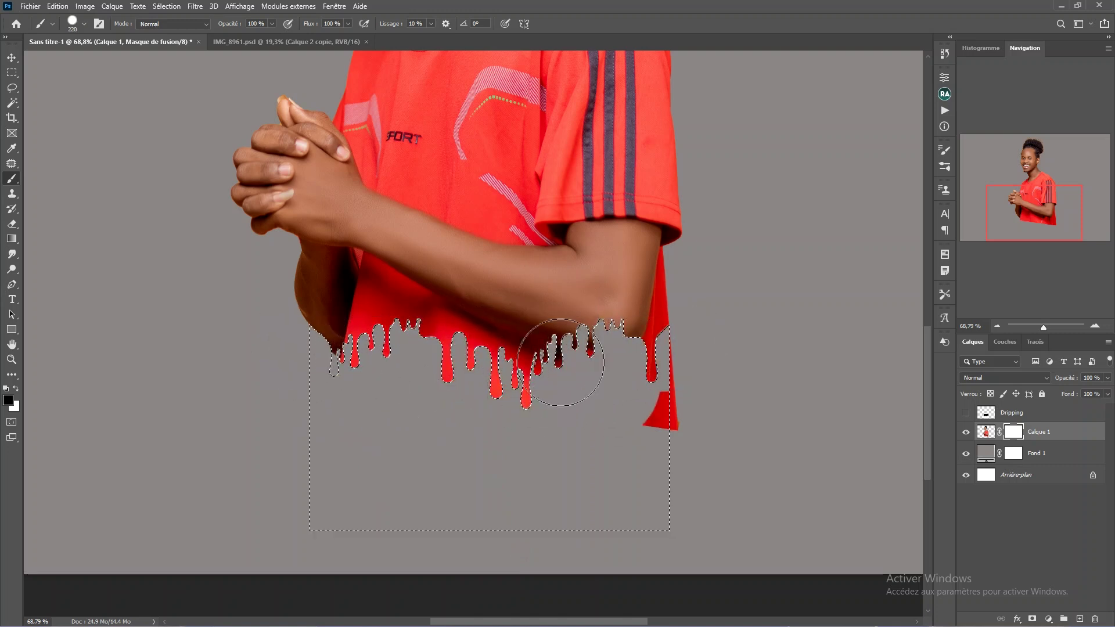
drag(670, 377, 667, 423)
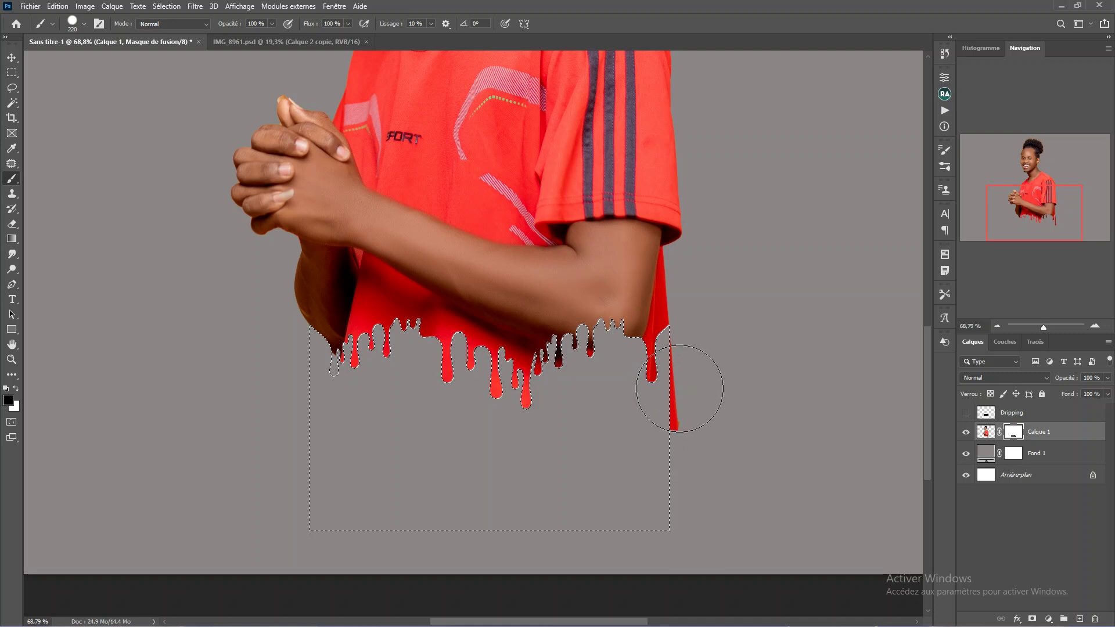
key(ctrl+d)
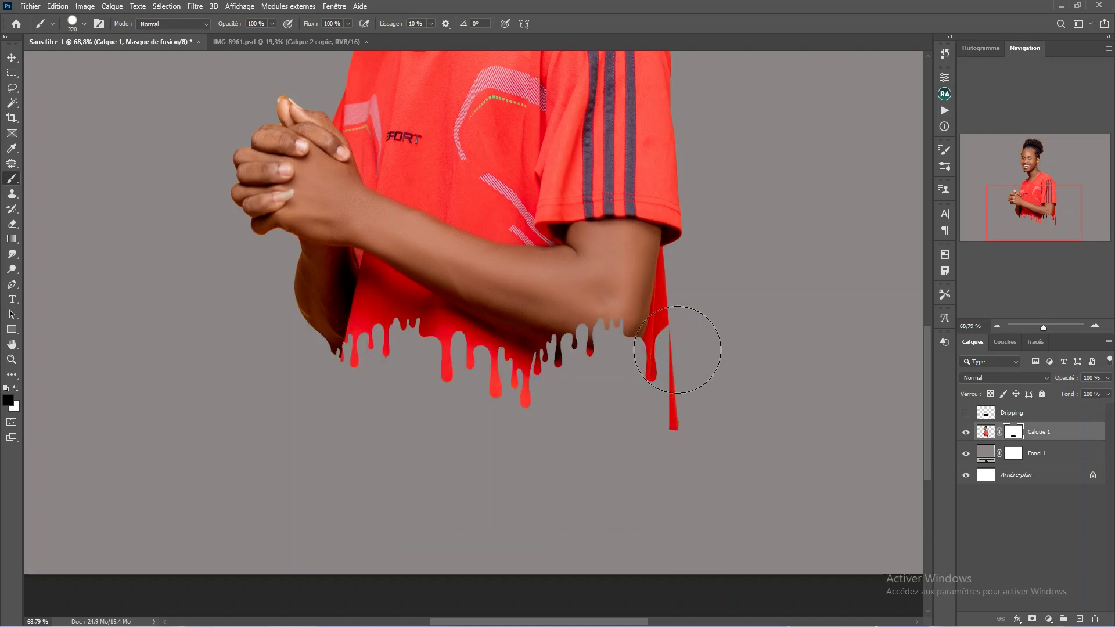
- Mask out the leftover red shirt strip below the rear elbow on Calque 1's mask with a 34 px black brush
scroll(684, 348, down, 5)
scroll(605, 418, up, 3)
scroll(614, 502, up, 5)
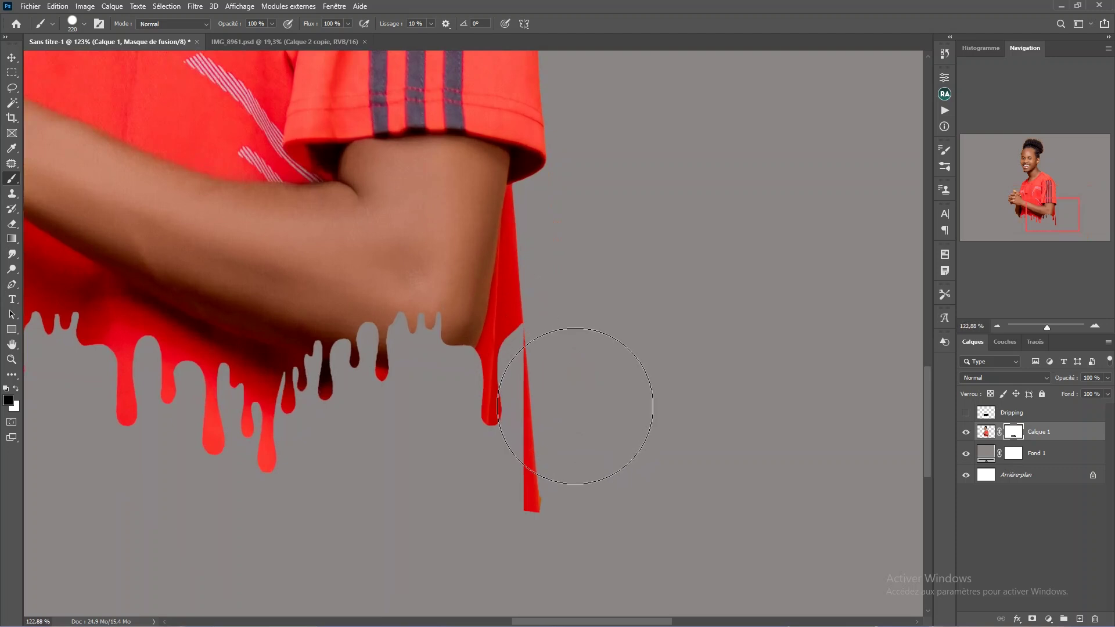
key(p)
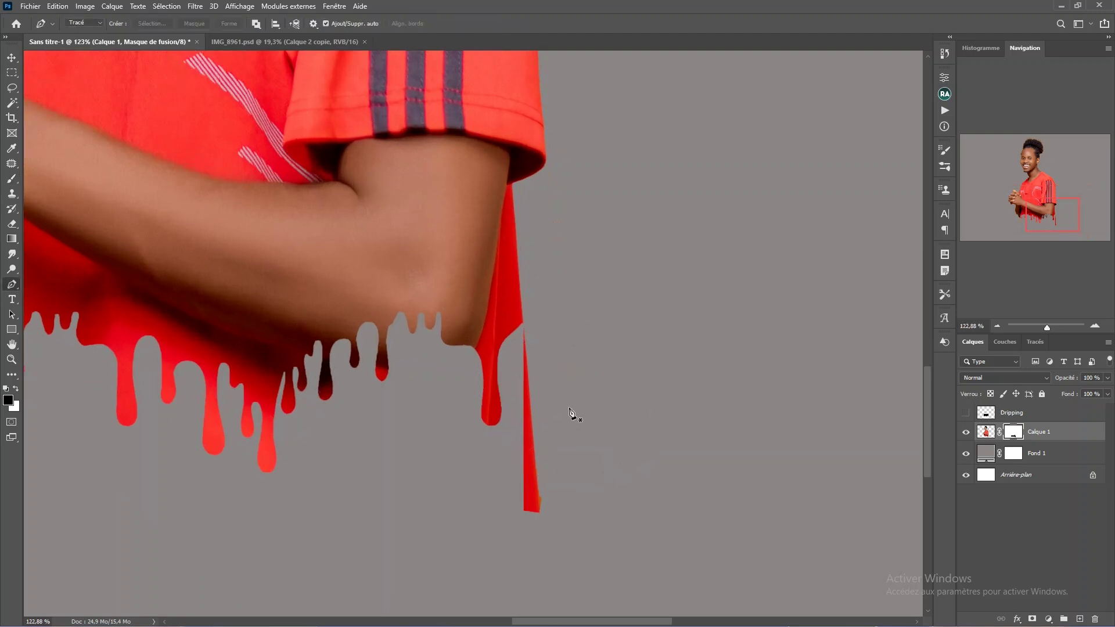
key(b)
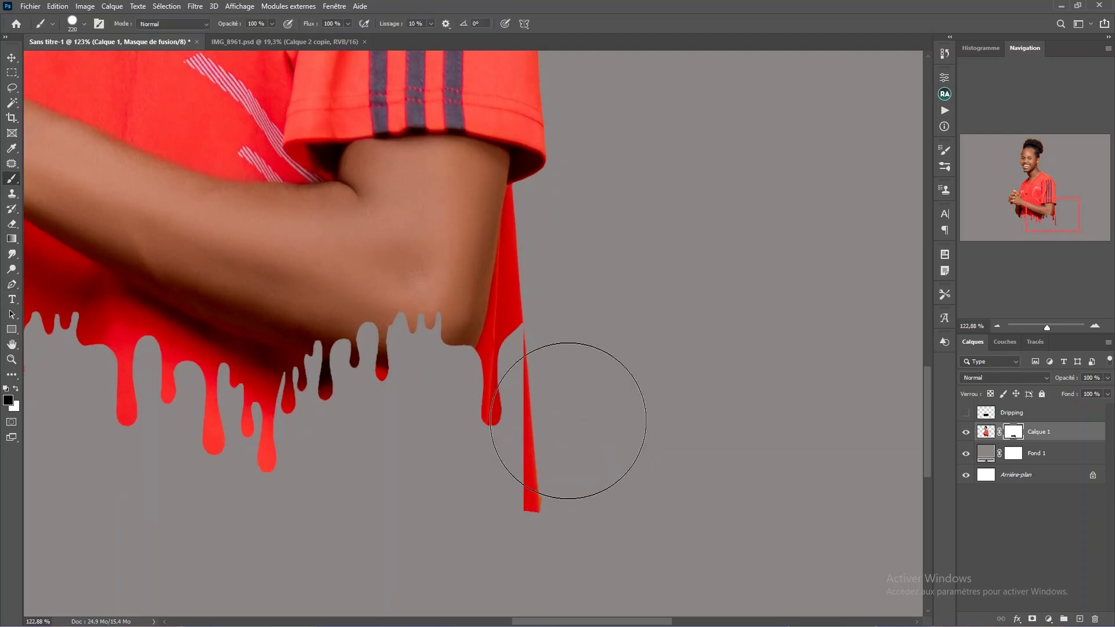
scroll(535, 342, up, 2)
mouse_move(537, 351)
mouse_down()
mouse_move(520, 355)
mouse_move(528, 517)
mouse_up()
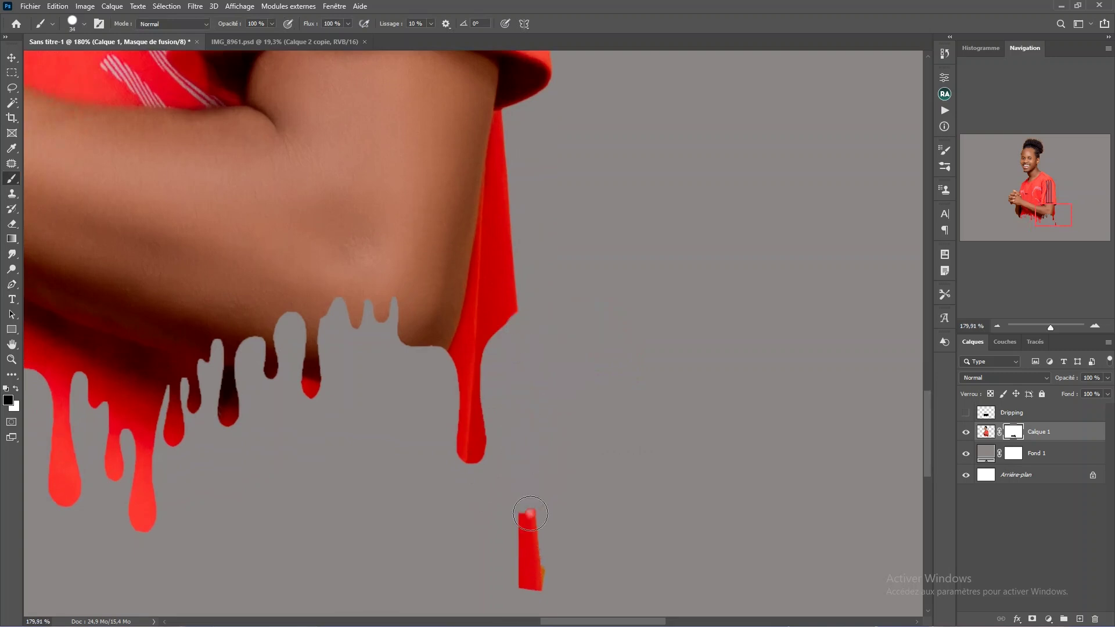
scroll(534, 406, down, 3)
drag(550, 318, 567, 361)
key(ctrl+0)
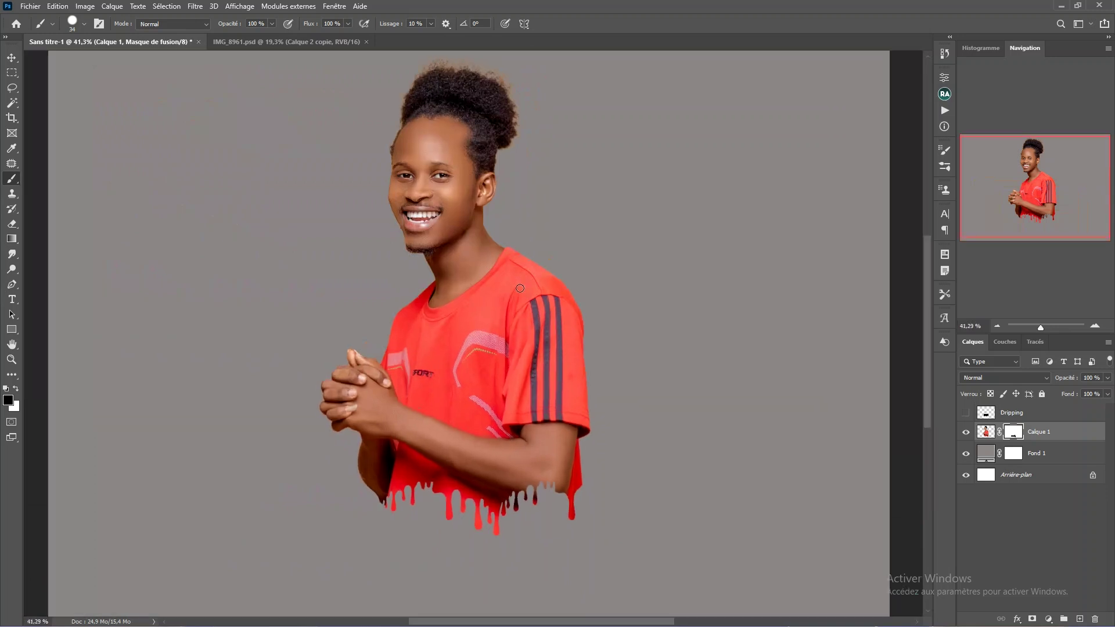
scroll(519, 287, up, 1)
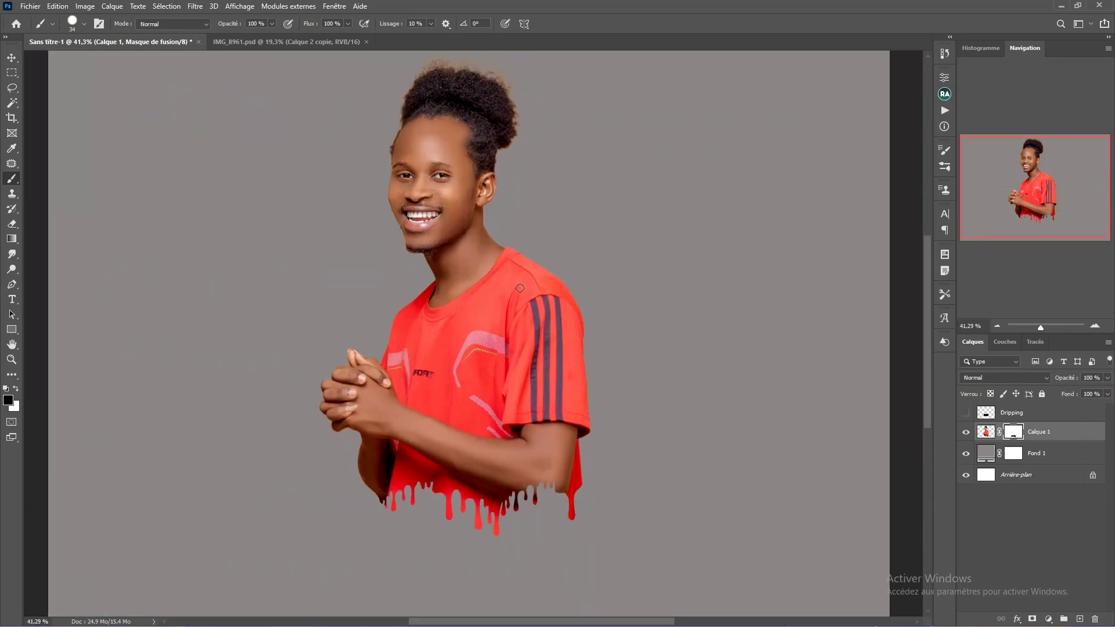
- Add a gradient fill layer directly above the Fond 1 layer
click(1030, 455)
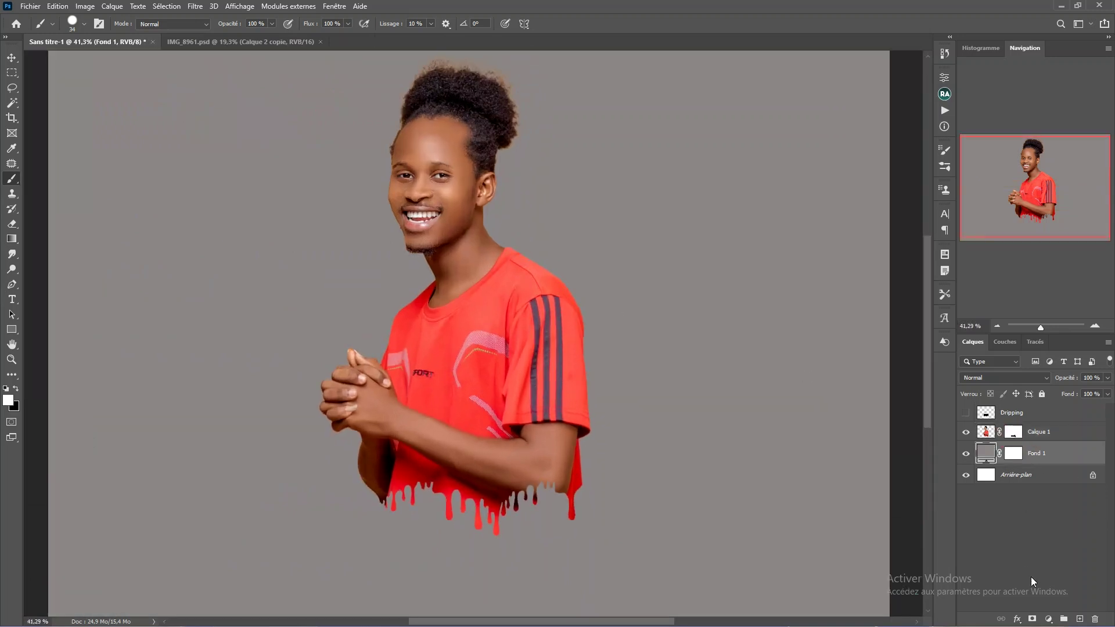
click(1048, 619)
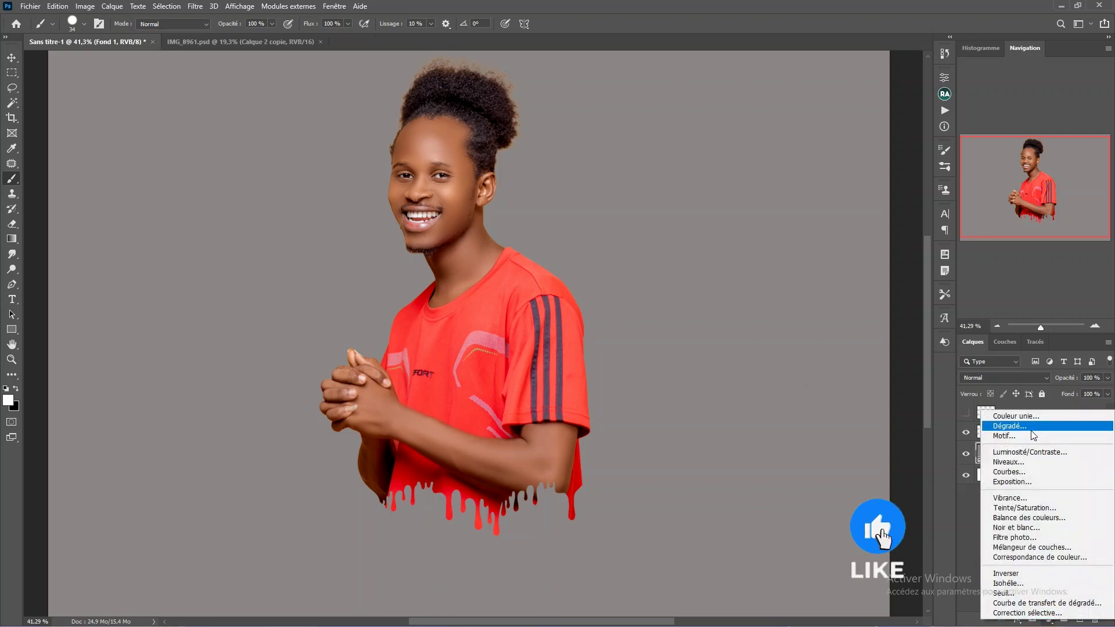
click(1037, 428)
drag(725, 199, 868, 242)
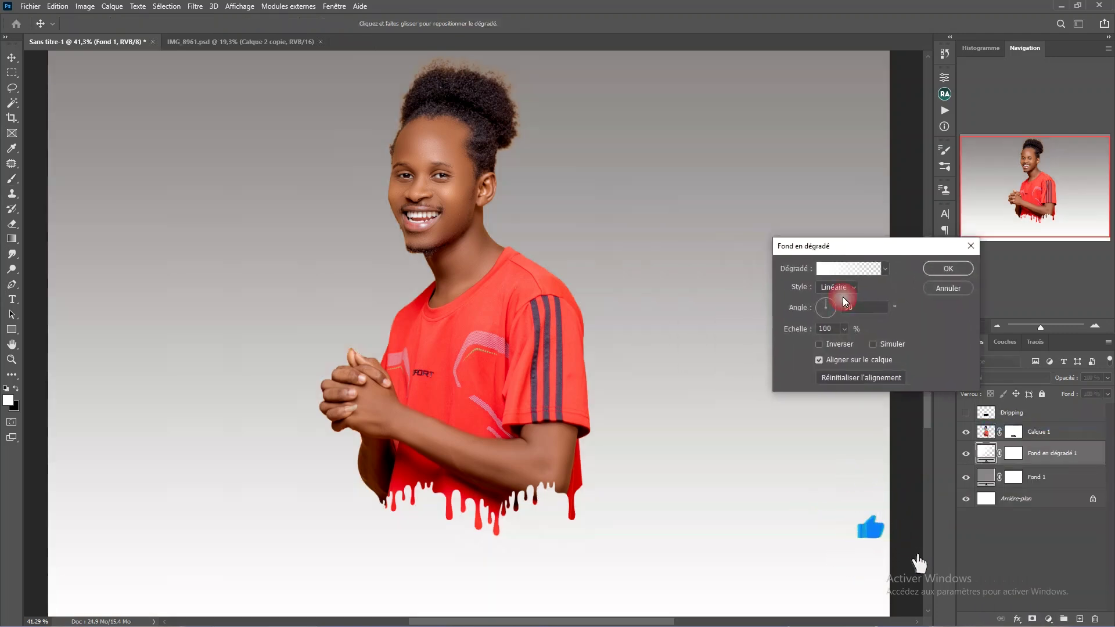
- Change the gradient's starting colour stop at position 0% to a saturated orange
click(848, 263)
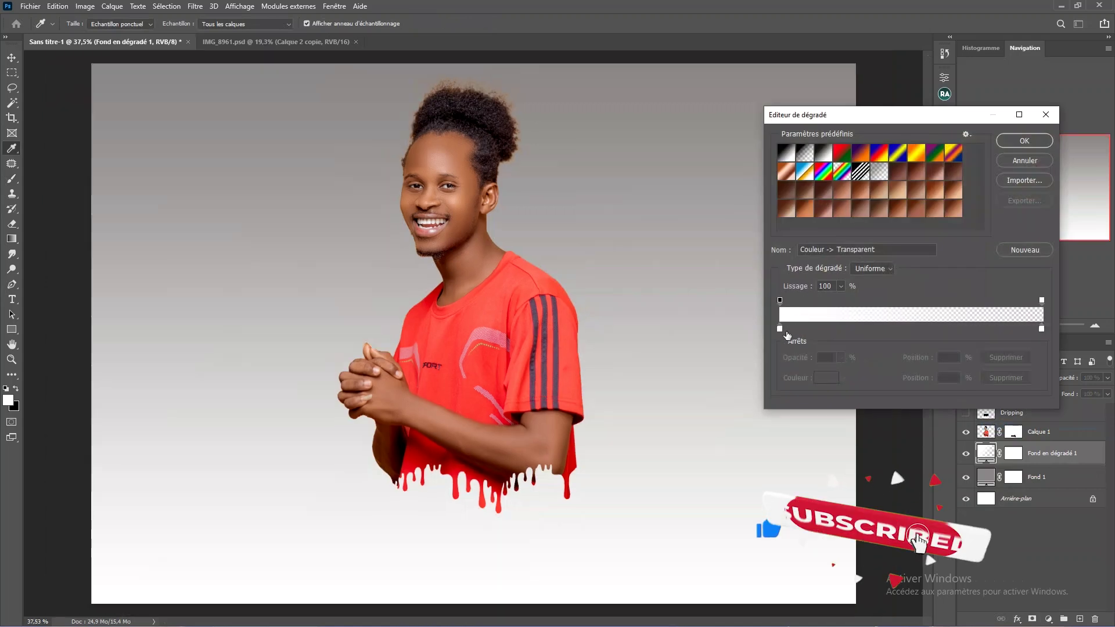
click(779, 328)
click(825, 377)
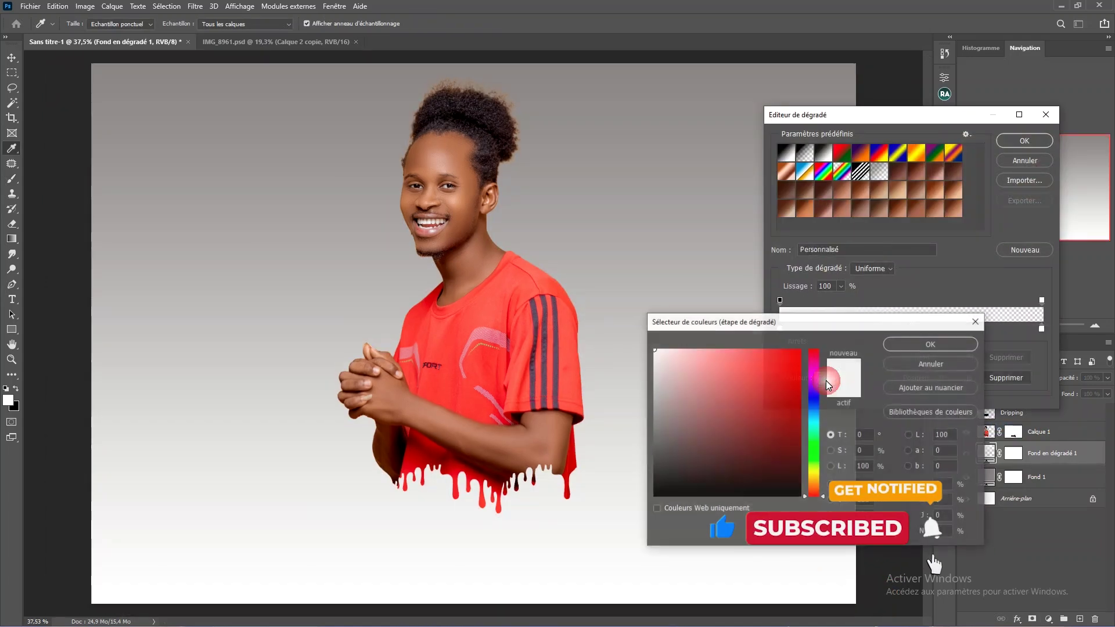
click(756, 364)
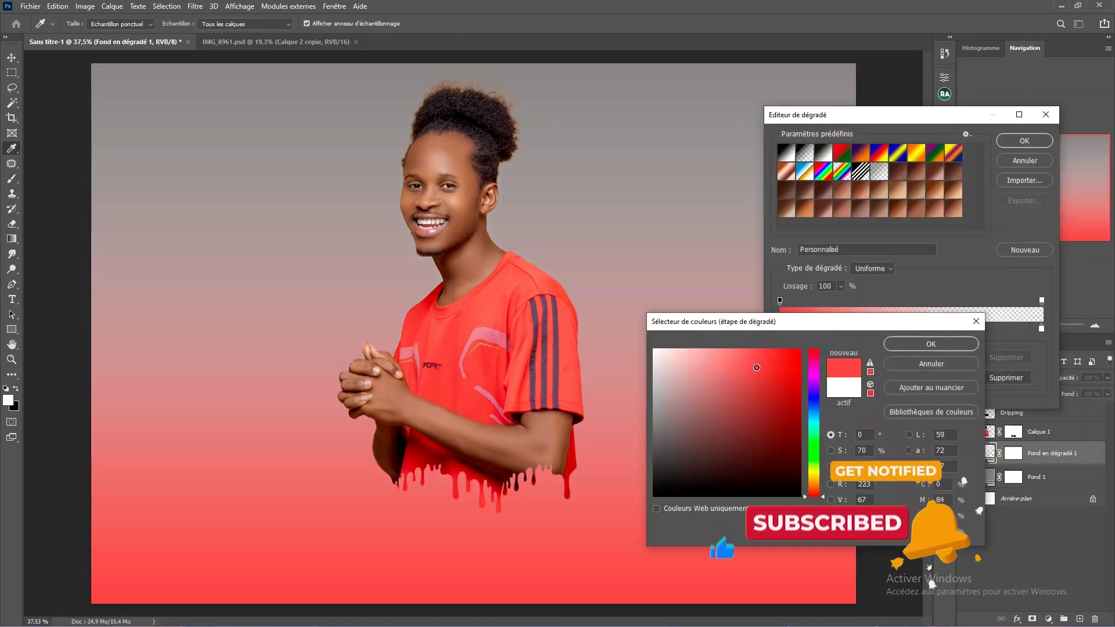
click(815, 486)
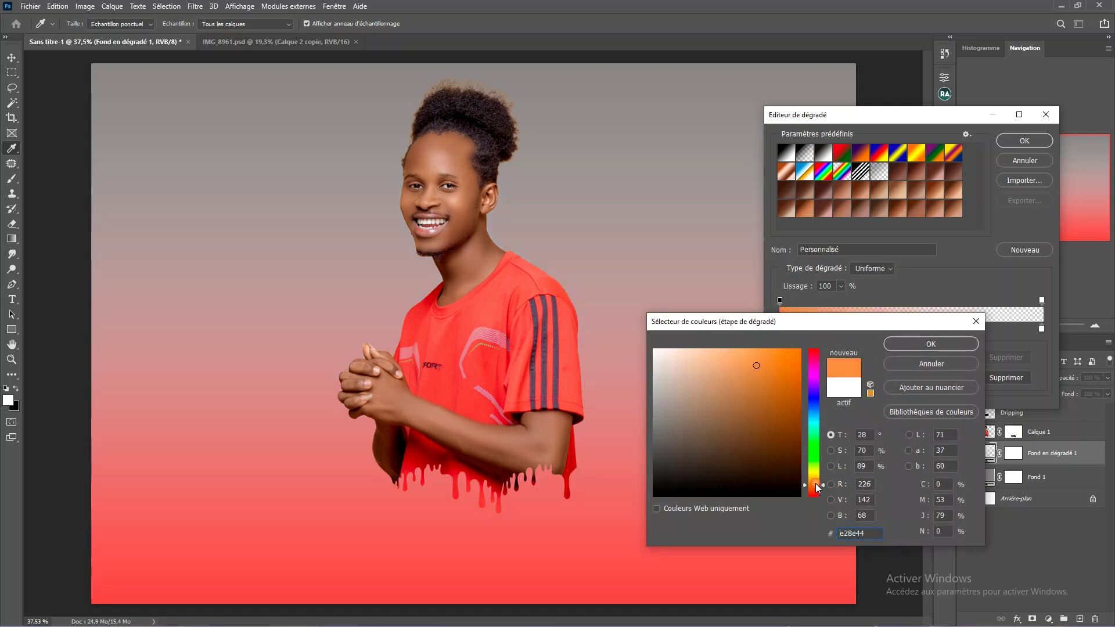
mouse_move(765, 380)
mouse_down()
mouse_move(772, 363)
mouse_move(801, 351)
mouse_move(794, 365)
mouse_up()
click(912, 346)
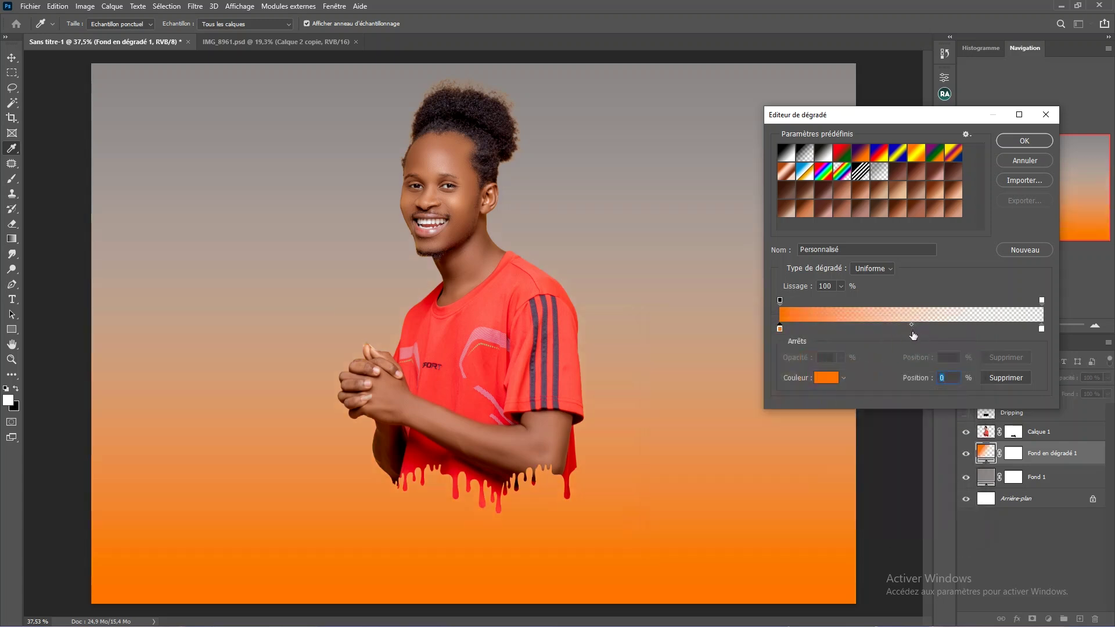
- Add a bright pink colour stop at position 50% and accept the edited gradient
click(912, 336)
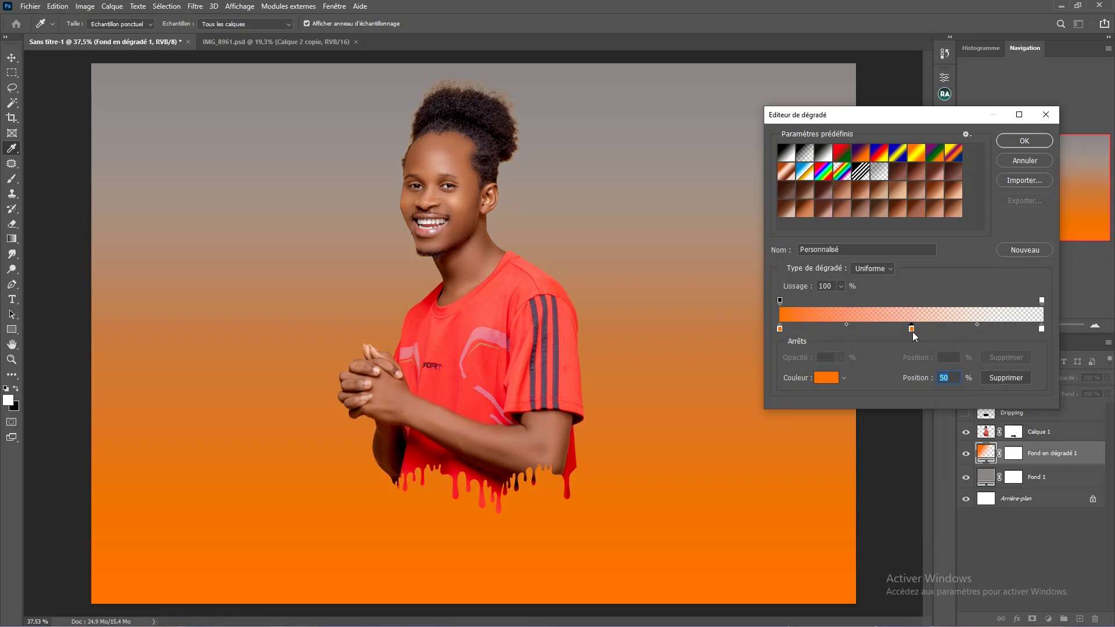
double_click(912, 328)
drag(819, 401, 815, 360)
click(770, 351)
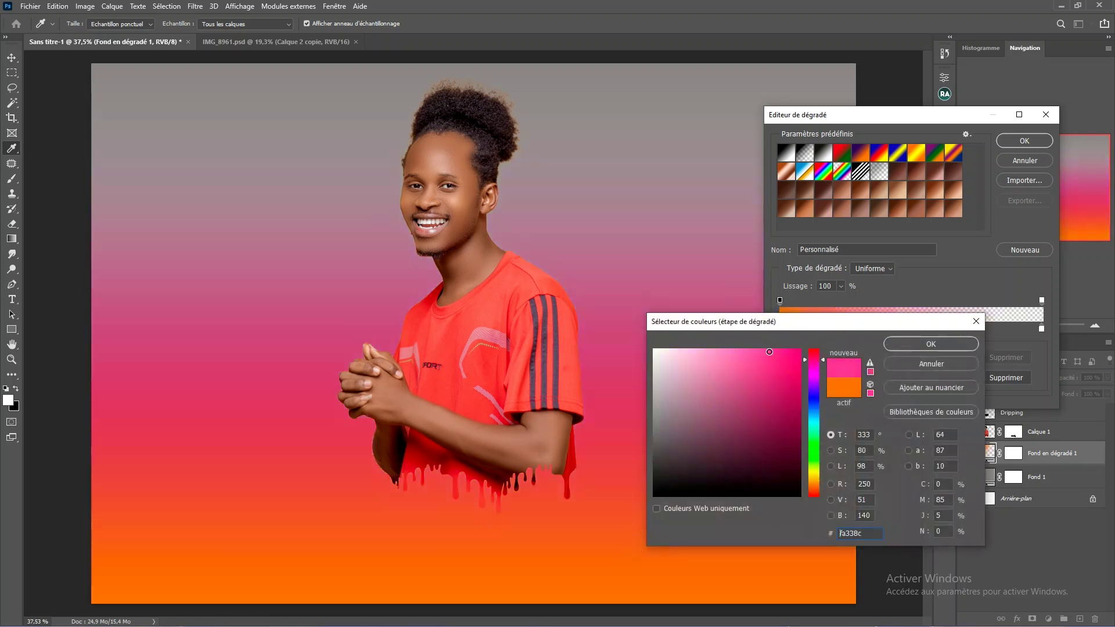
click(895, 345)
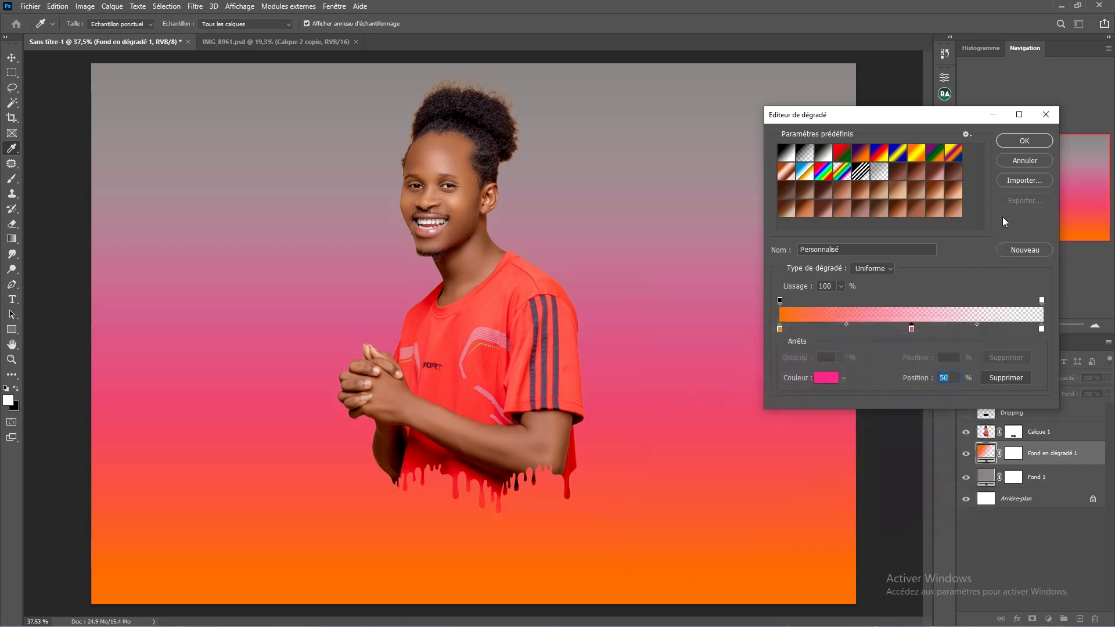
click(1024, 141)
- Set the gradient fill's style to Radial and reverse it so the orange surrounds the man
click(836, 287)
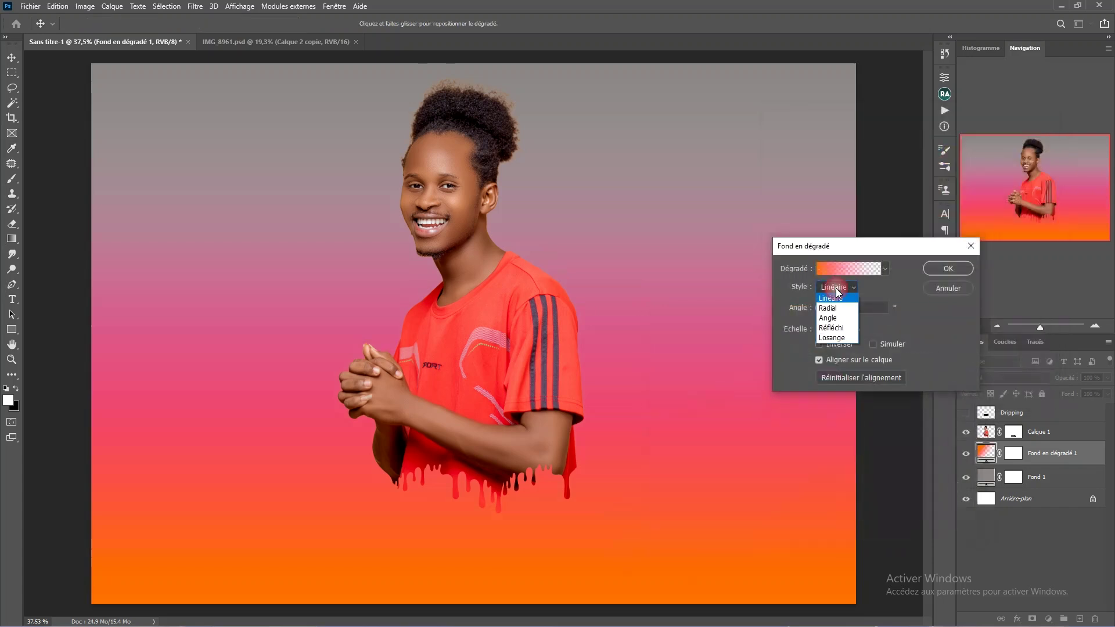
click(831, 308)
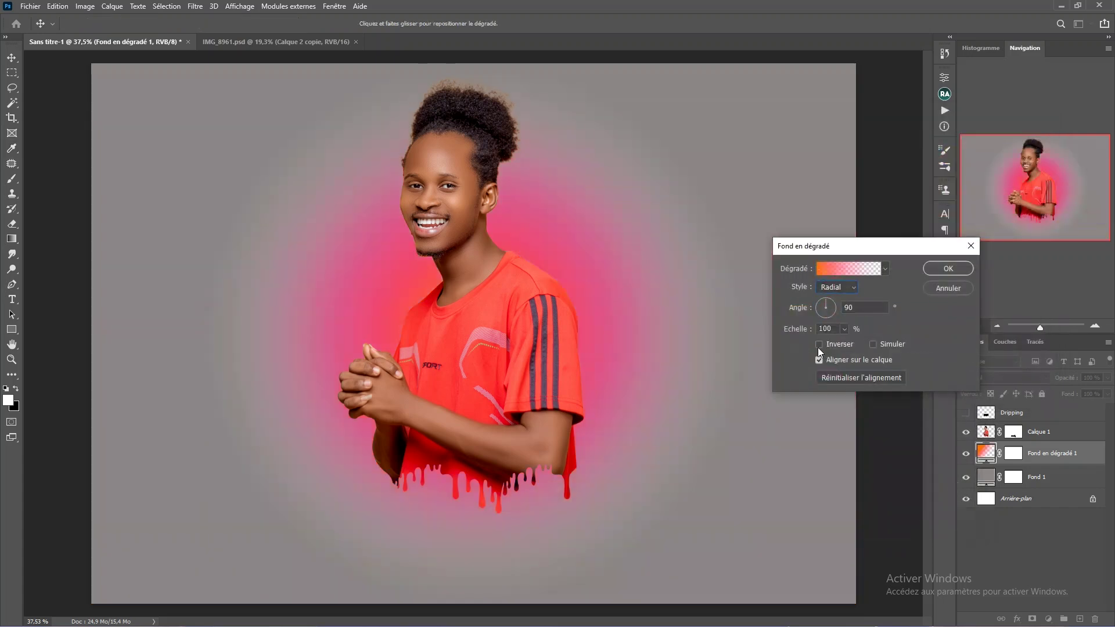
click(818, 345)
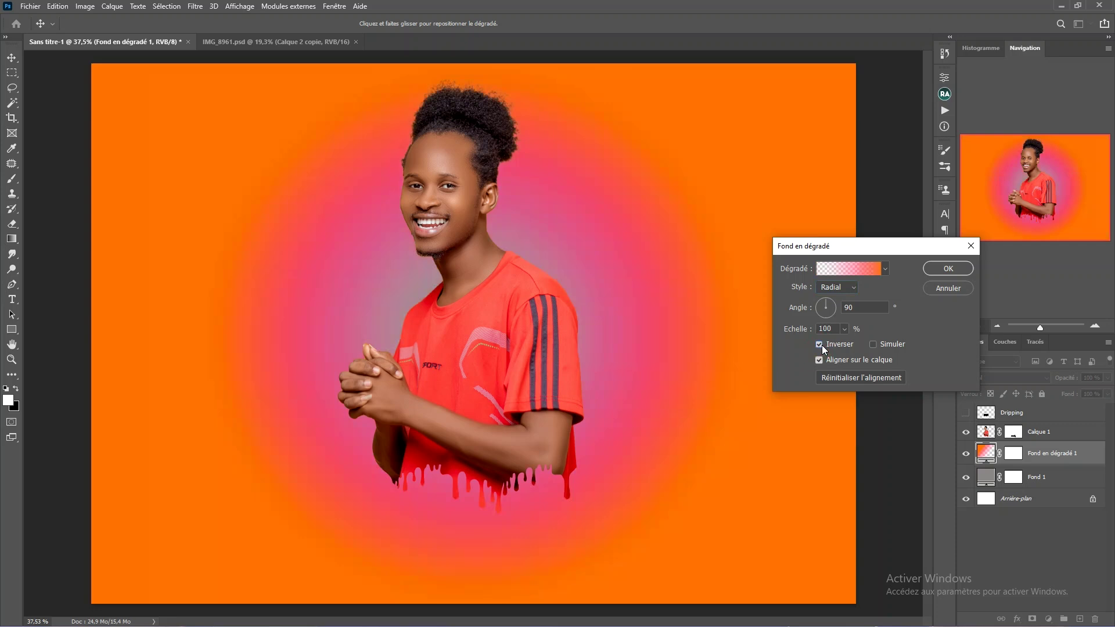
scroll(490, 315, down, 2)
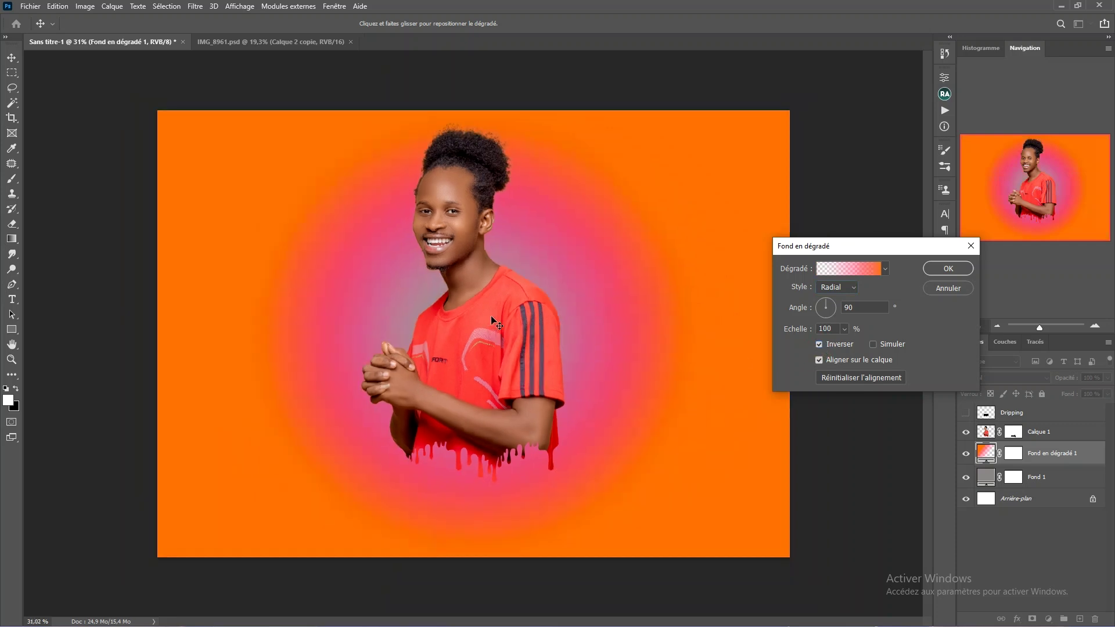
- Recolour the gradient's colour stop at position 50% to a saturated red and accept the edited gradient
scroll(491, 316, up, 1)
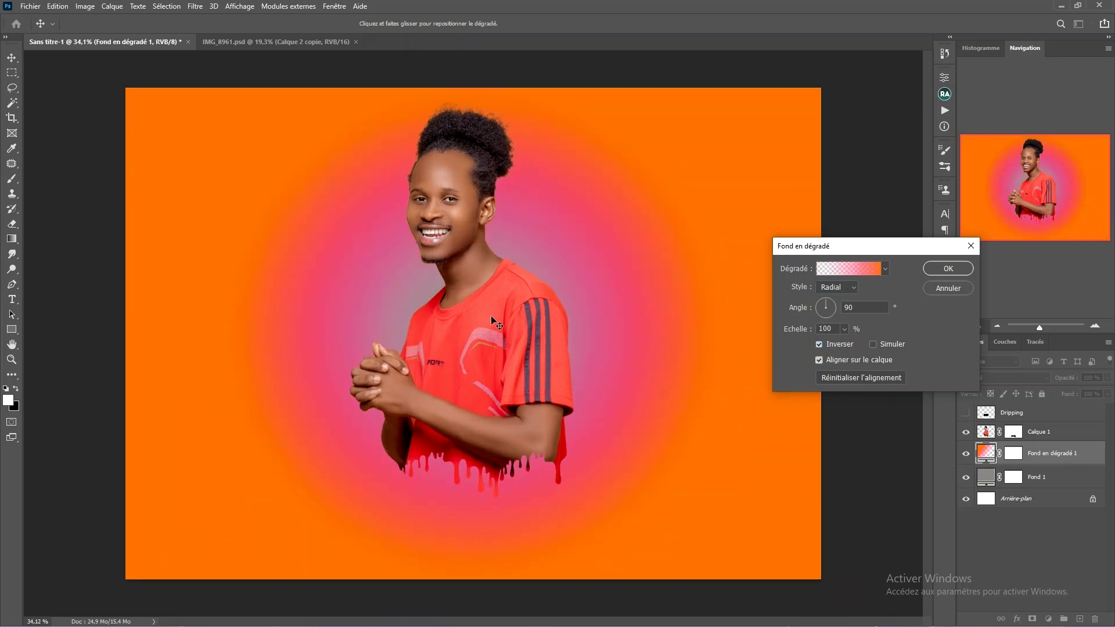
click(880, 268)
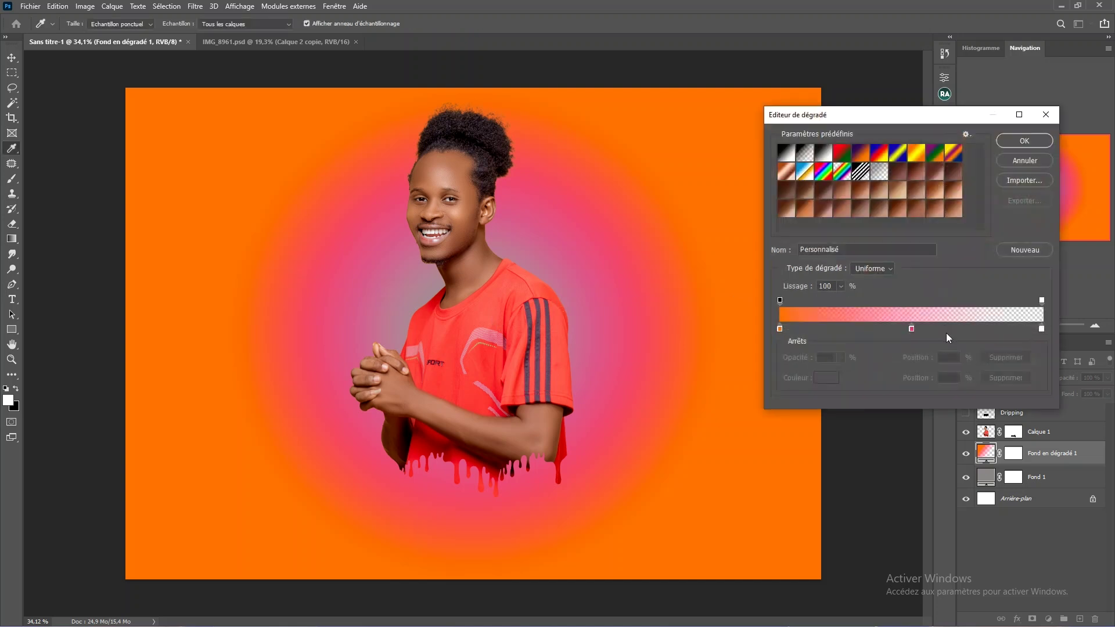
click(912, 329)
click(827, 377)
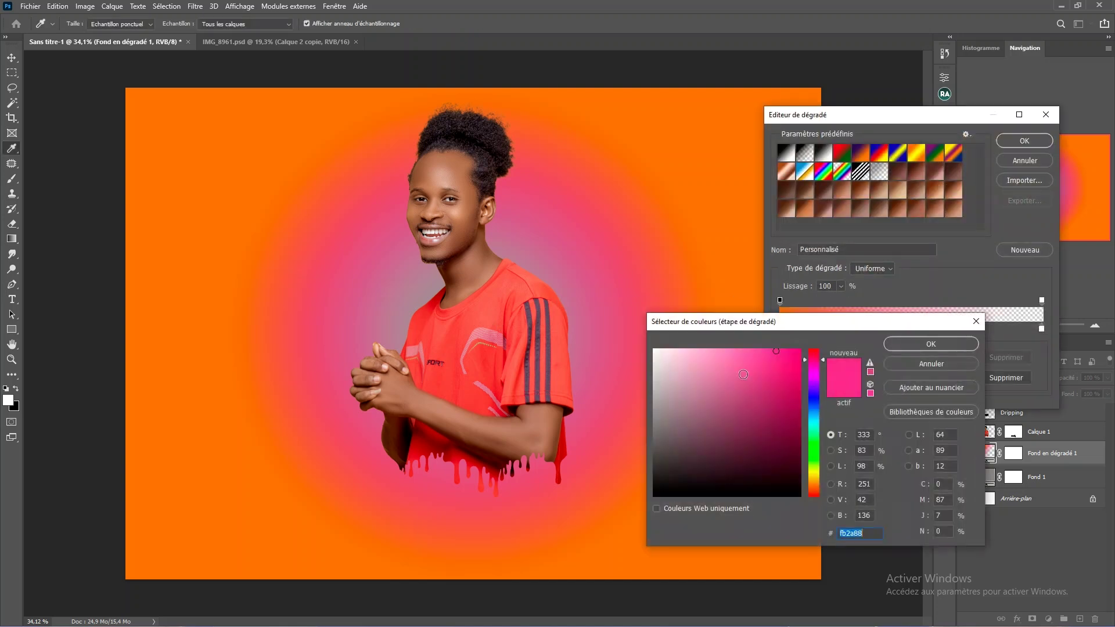
click(820, 495)
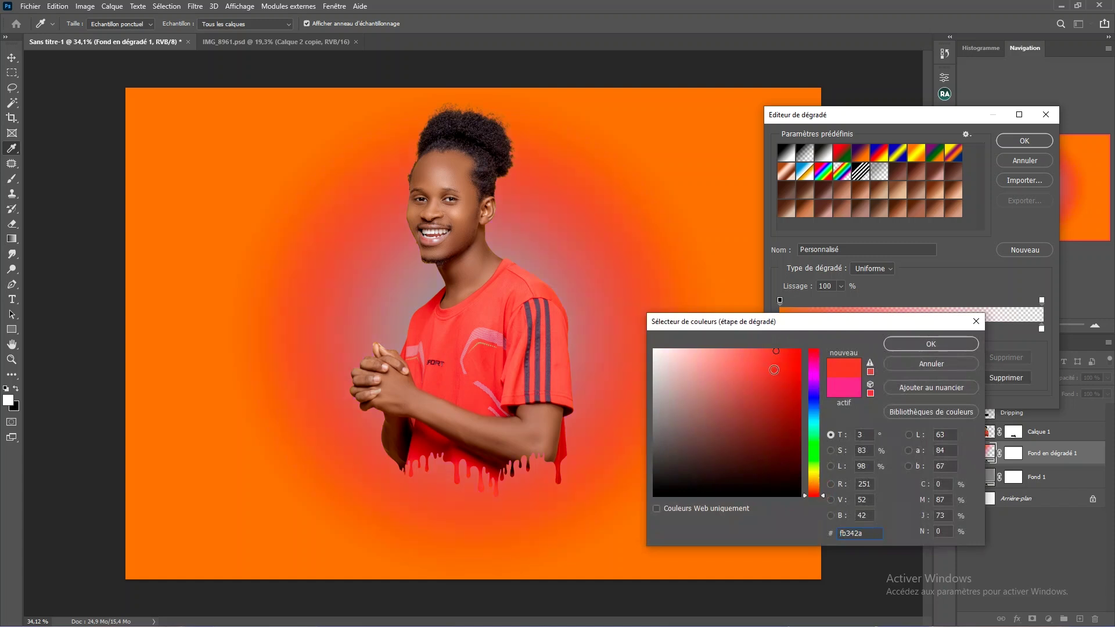
click(792, 351)
drag(792, 351, 800, 353)
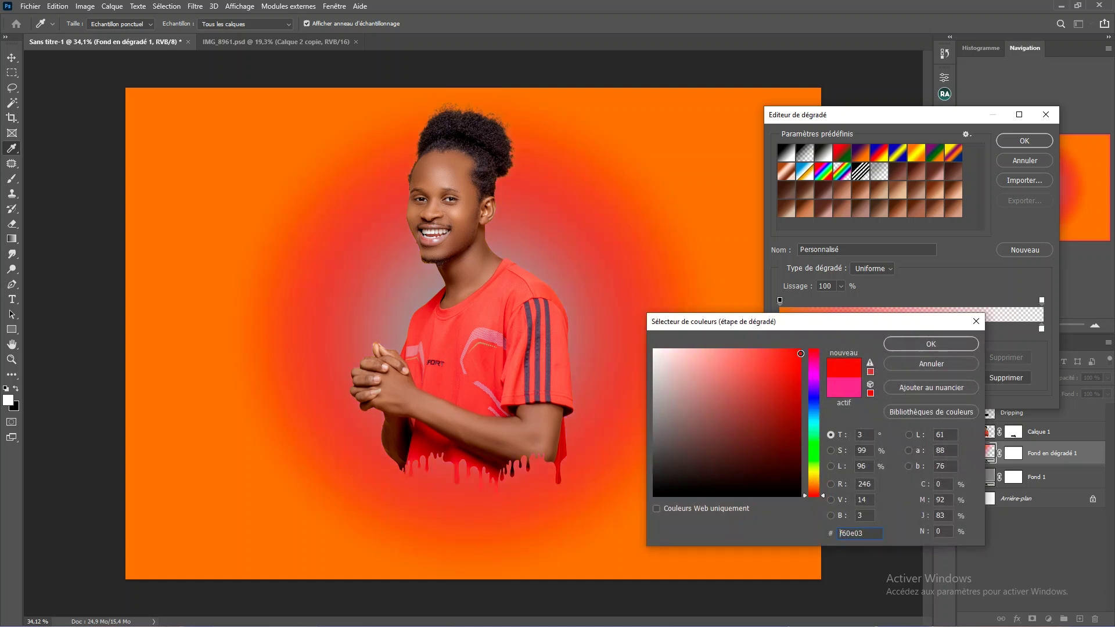
click(909, 345)
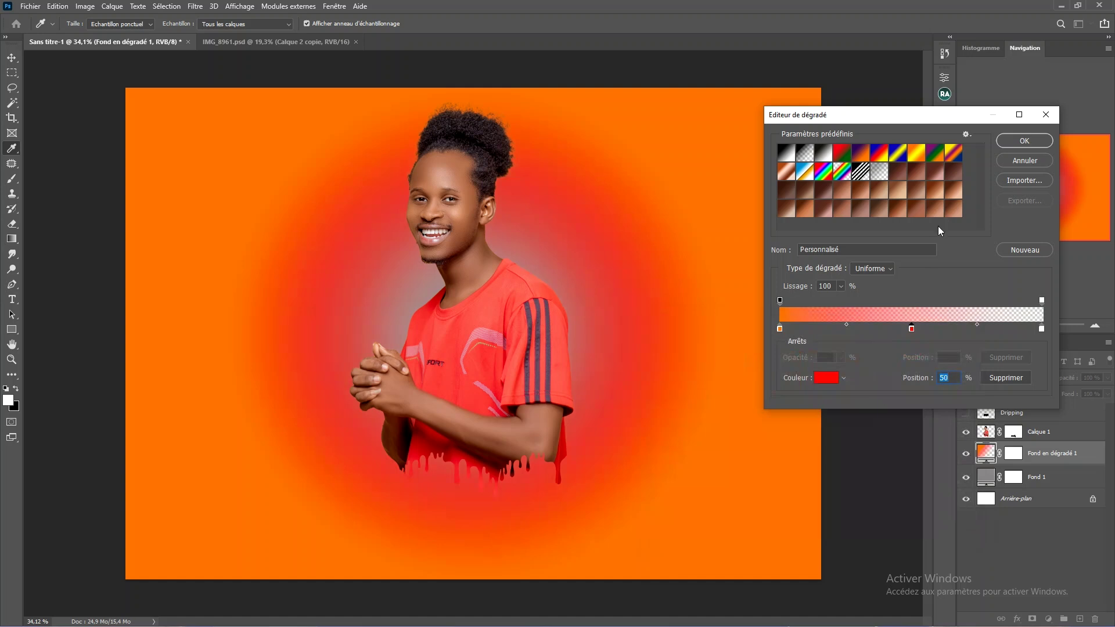
click(1005, 141)
- Set the gradient fill's scale to 177% and accept the gradient fill settings
click(845, 332)
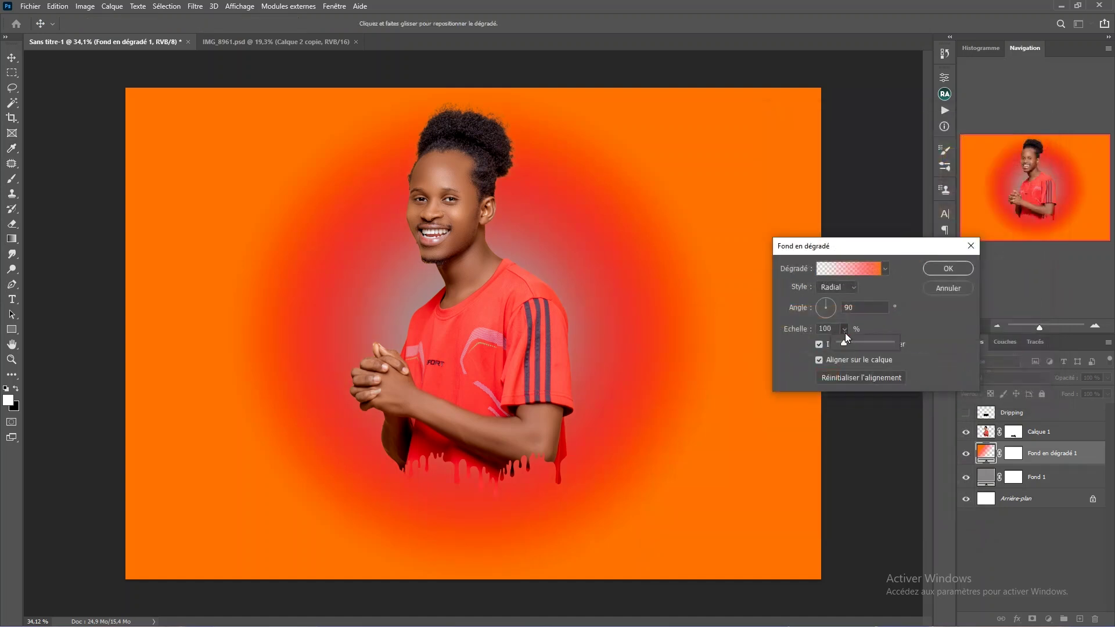
drag(850, 343, 855, 343)
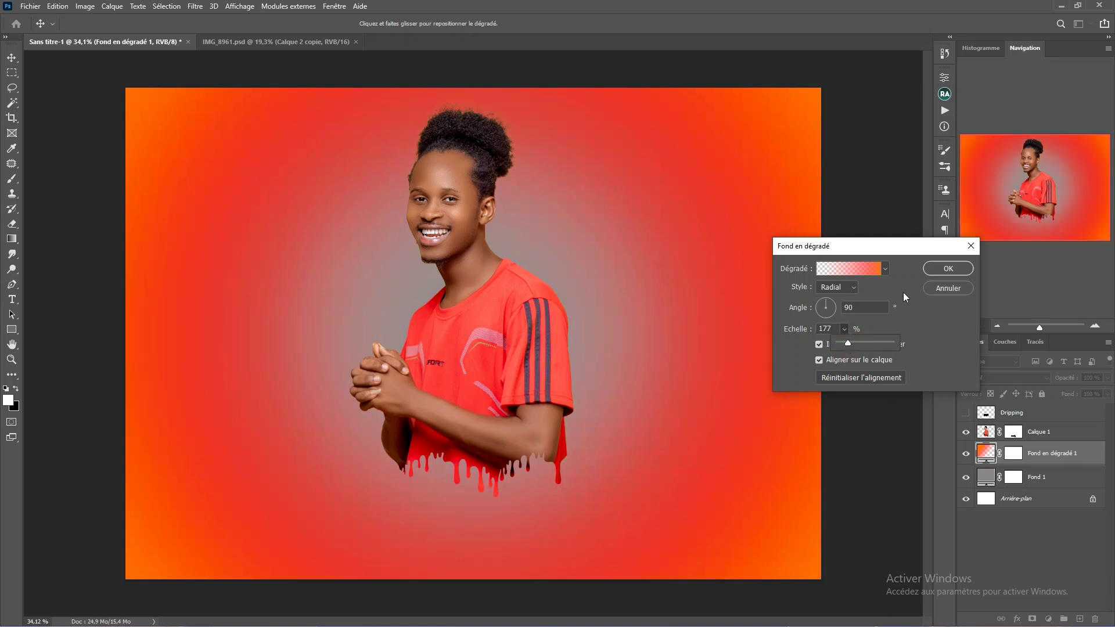
click(948, 269)
- Change the Fond 1 solid colour fill to the warm yellow #e9bf64
click(1046, 479)
double_click(989, 479)
click(676, 376)
click(667, 379)
click(666, 395)
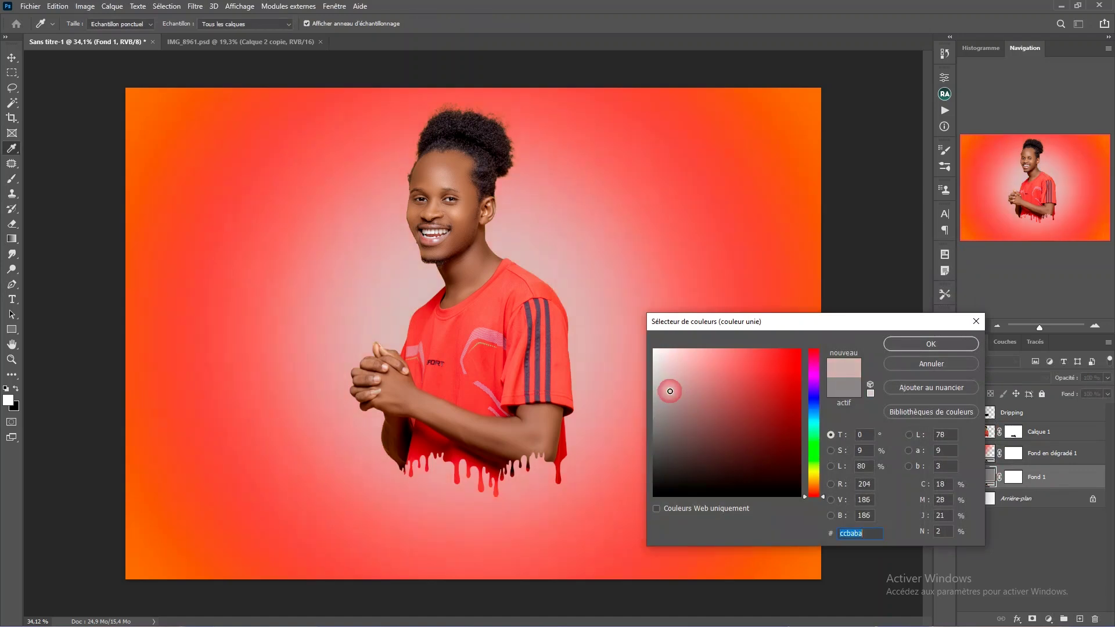
click(814, 480)
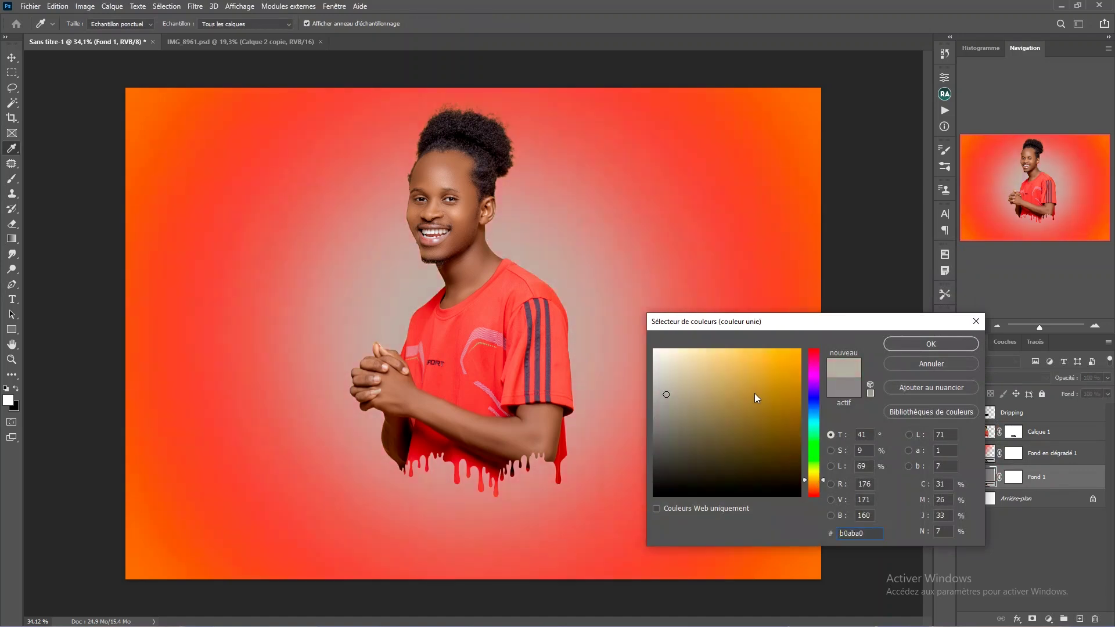
click(742, 357)
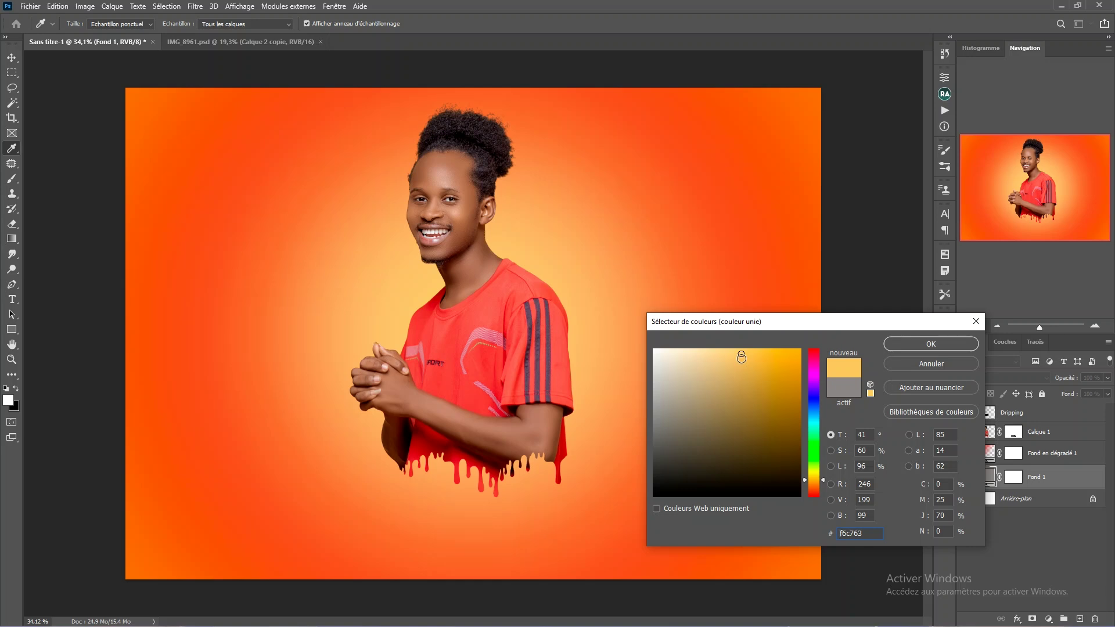
mouse_move(741, 356)
mouse_down()
mouse_move(752, 341)
mouse_move(738, 367)
mouse_up()
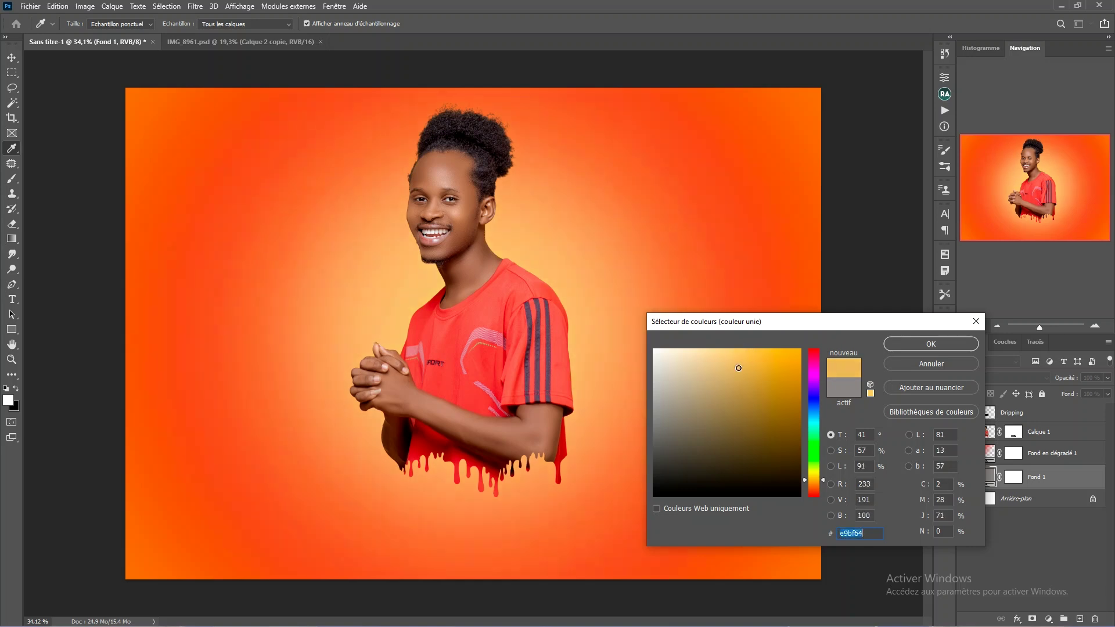
click(918, 345)
scroll(456, 239, up, 1)
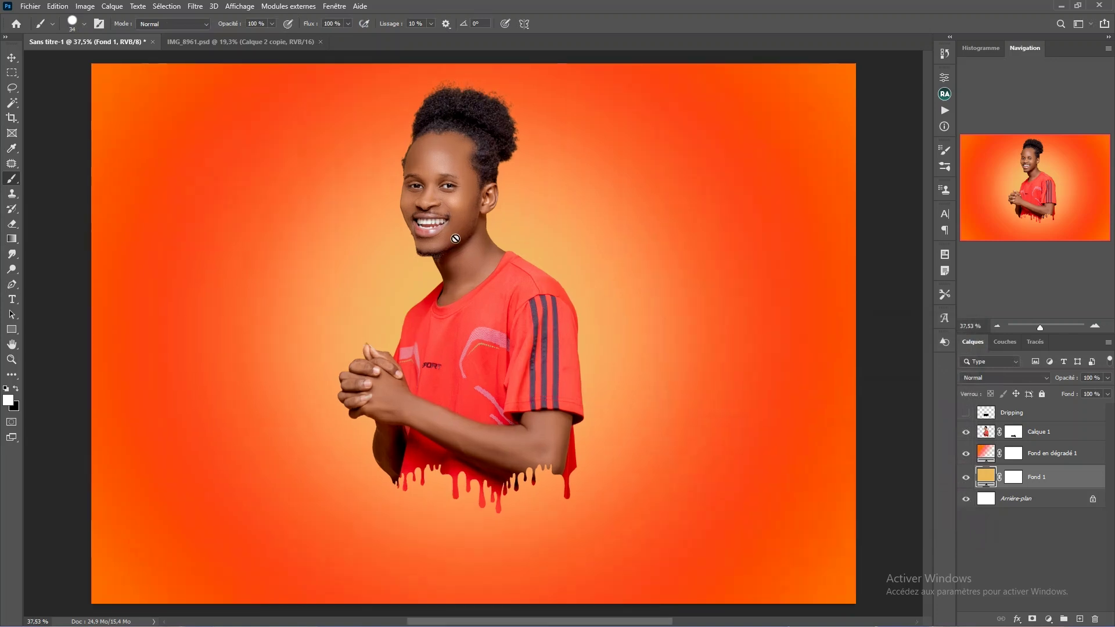
scroll(456, 239, up, 1)
scroll(464, 244, down, 1)
scroll(482, 249, up, 1)
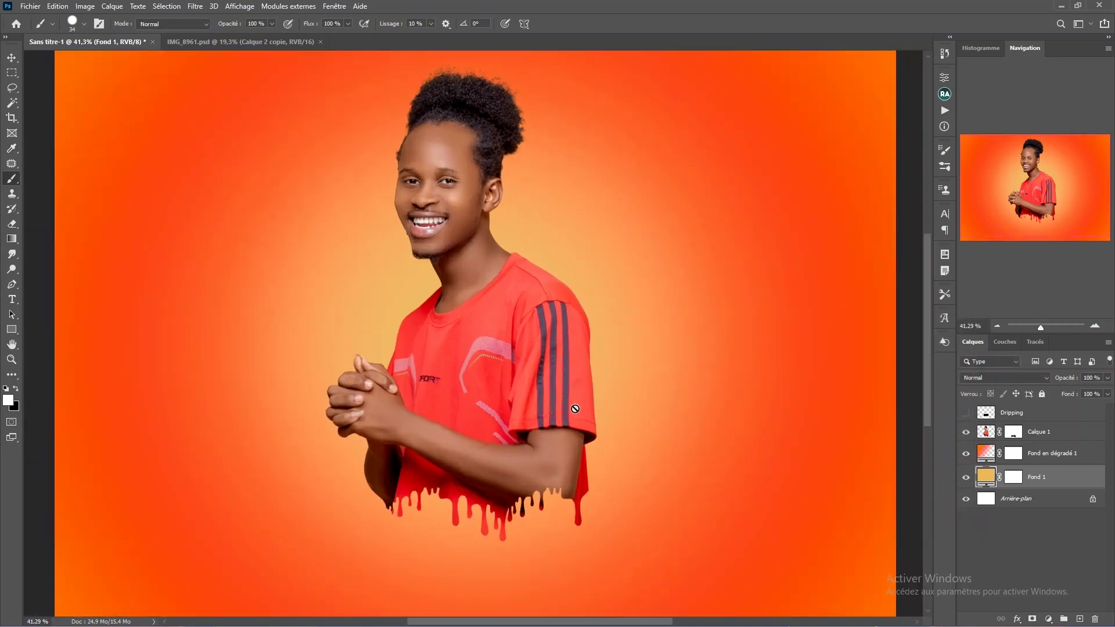
scroll(576, 408, down, 1)
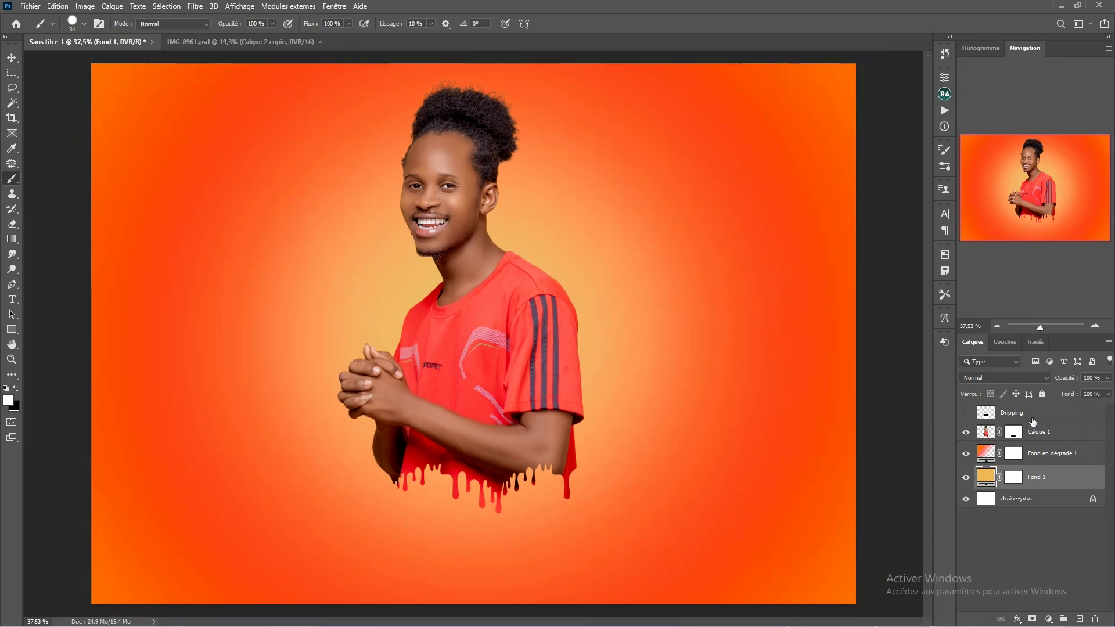
- Add an empty layer above Fond en dégradé 1 and switch the brush to the soft round Arrondi flou preset with 0% hardness
click(1052, 453)
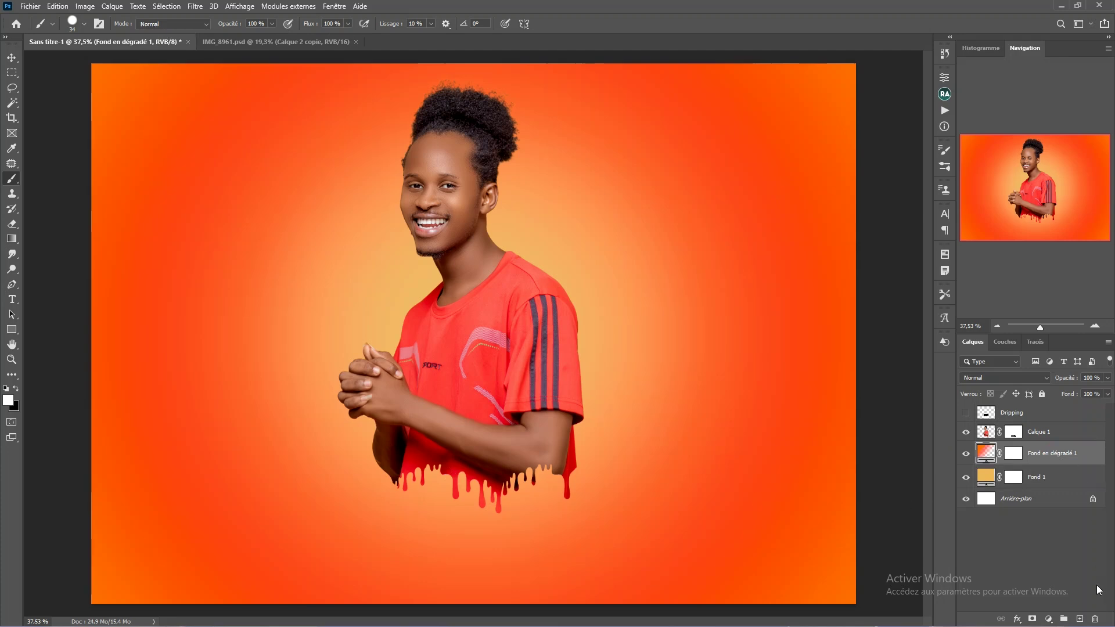
click(1080, 618)
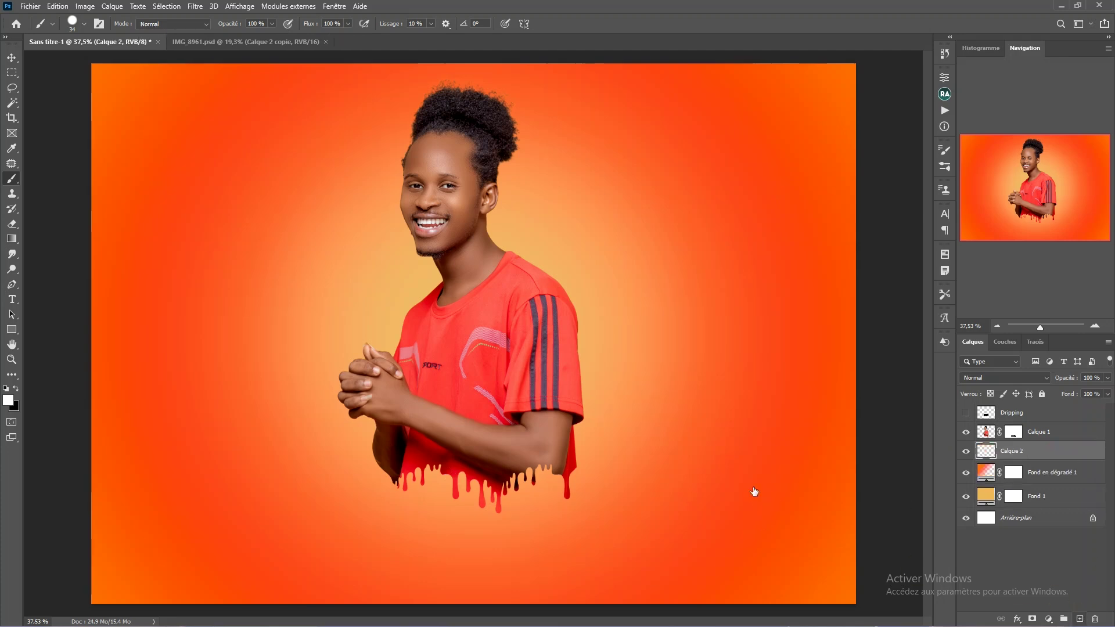
right_click(474, 500)
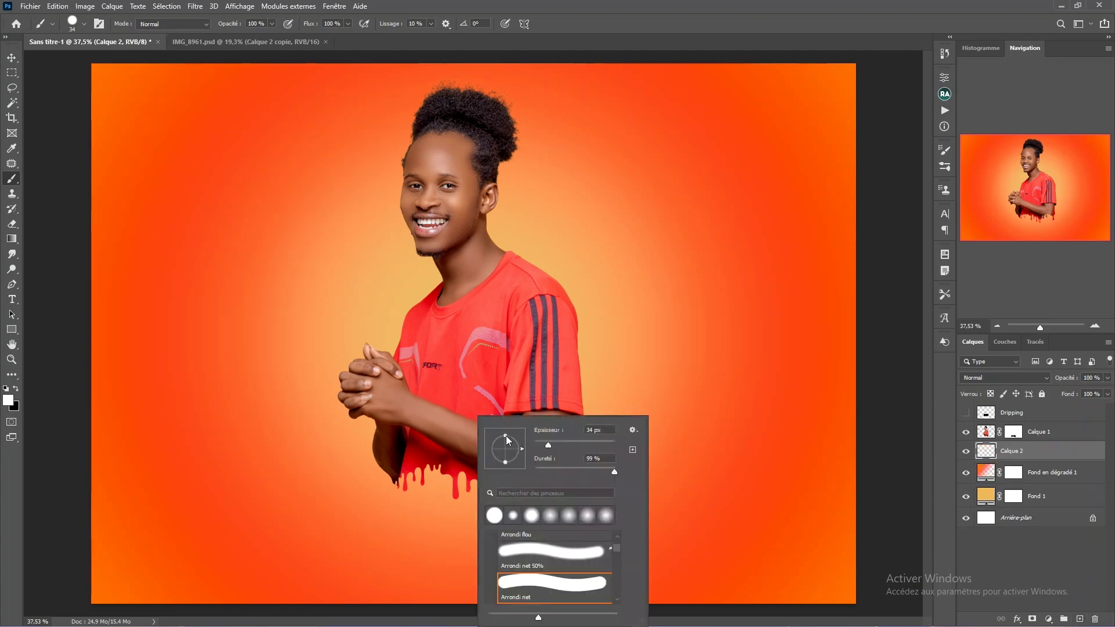
click(569, 553)
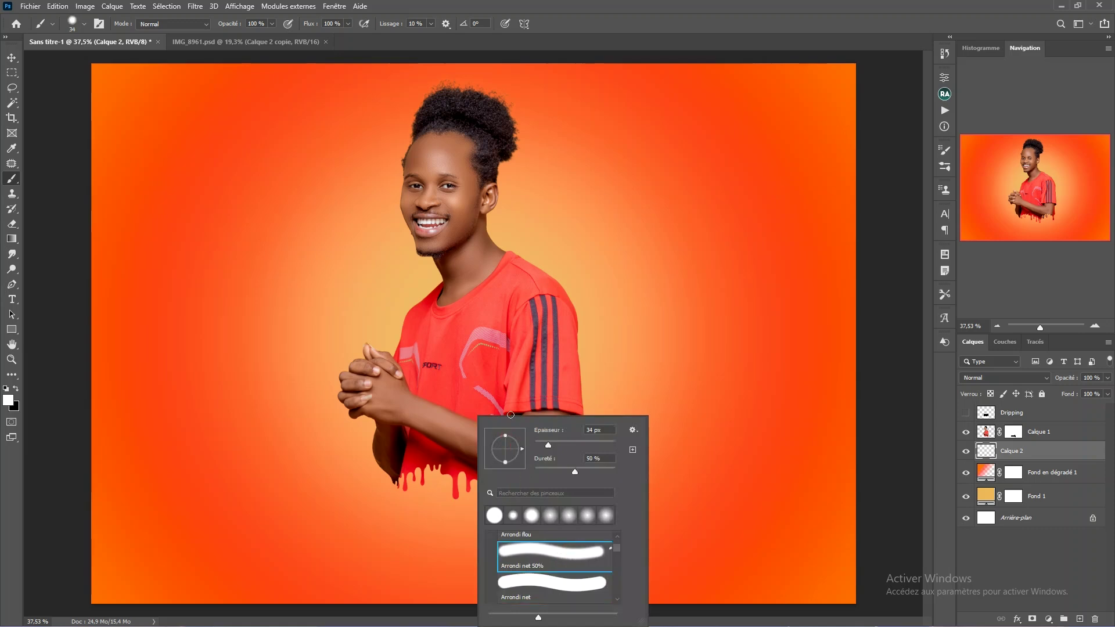
click(545, 534)
drag(522, 452, 505, 445)
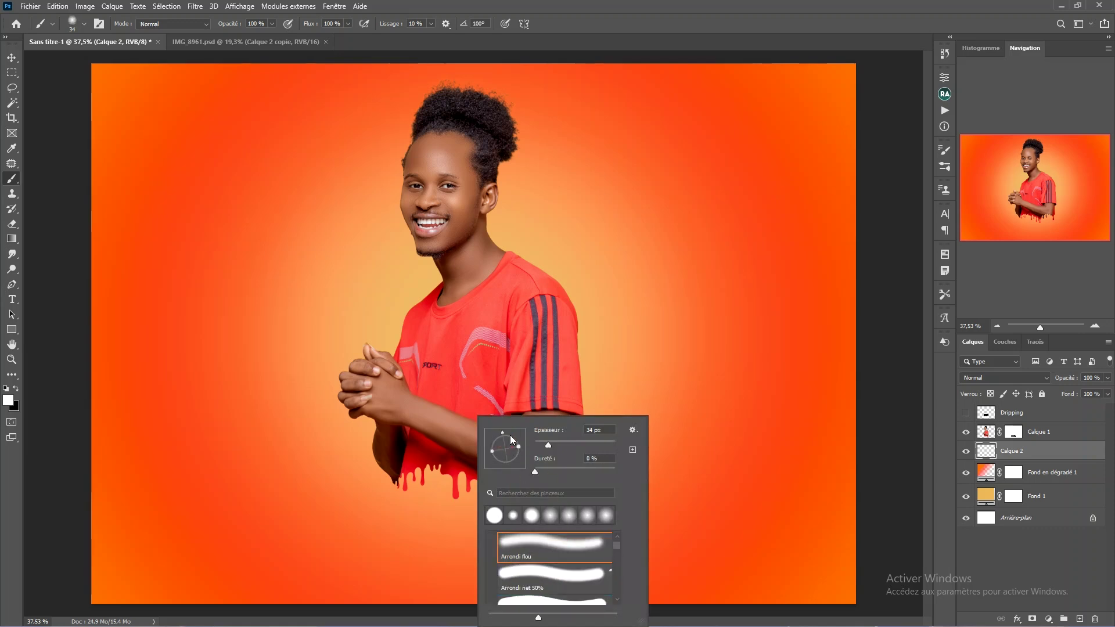
key(Return)
- Replace the empty layer with a fresh one above Fond en dégradé 1 and shape the brush into a flat 1292 px ellipse at 180°
key(Delete)
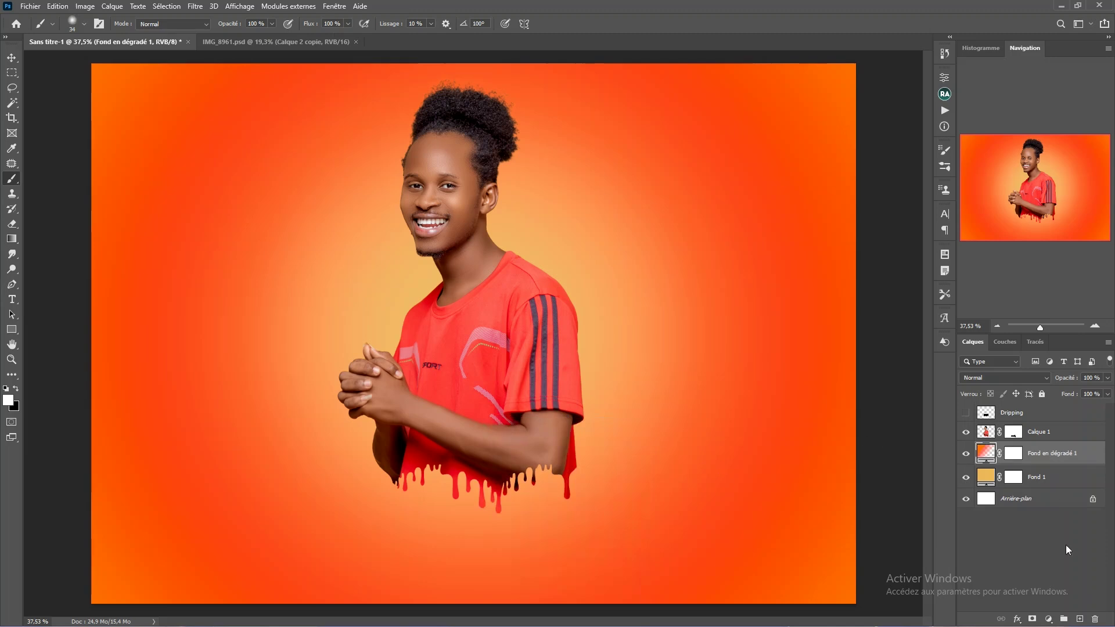
click(1079, 619)
right_click(520, 515)
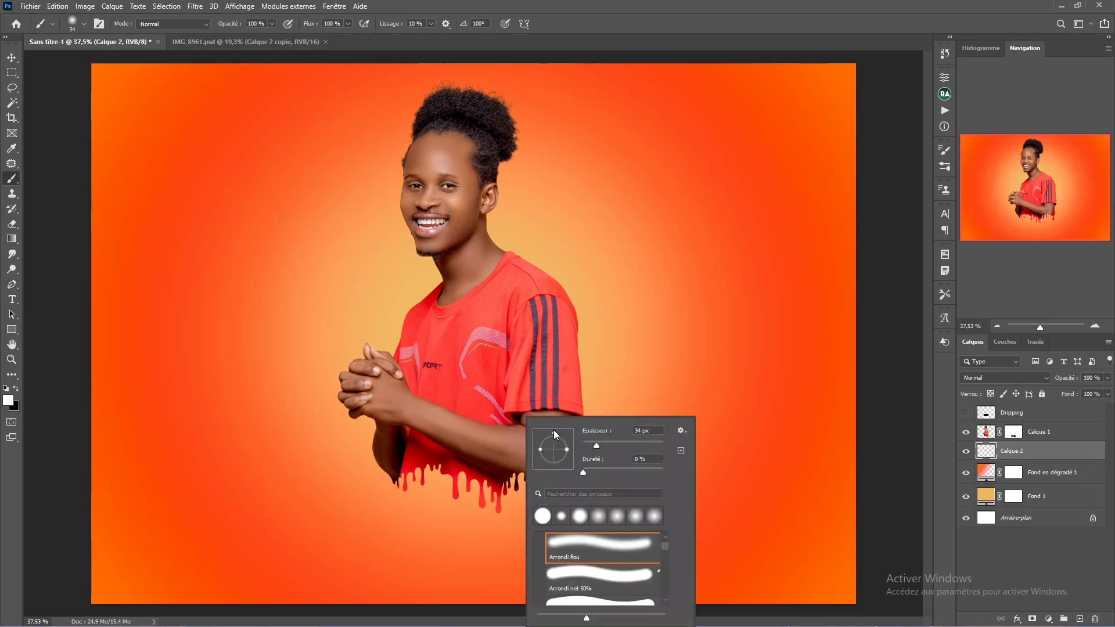
drag(566, 448, 560, 450)
drag(527, 449, 527, 451)
drag(457, 517, 596, 500)
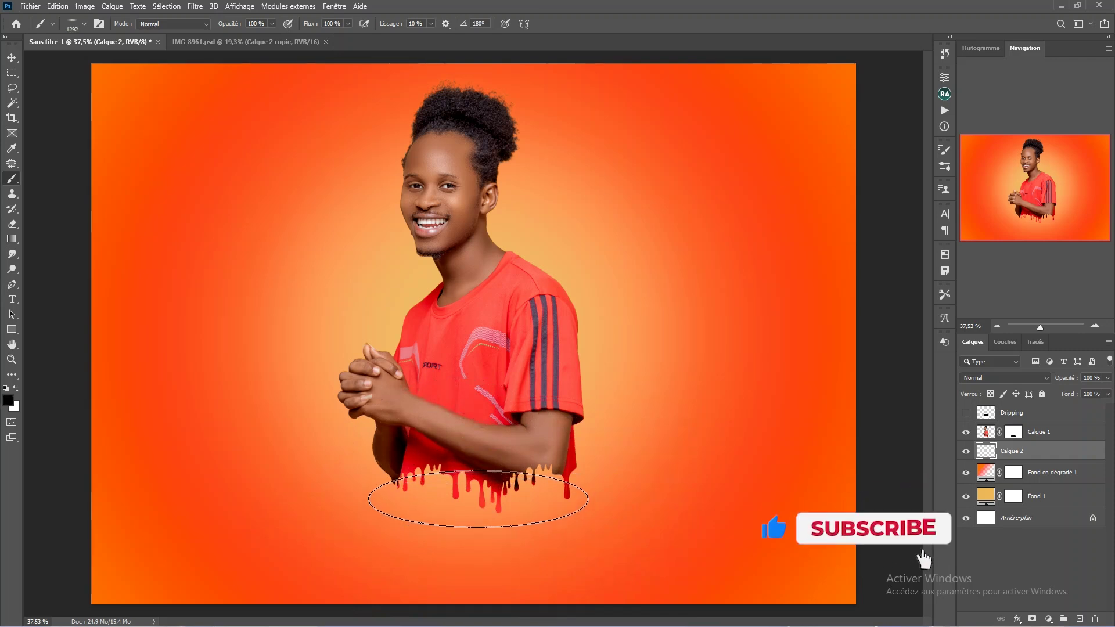
- Paint one soft black elliptical shadow beneath the shirt's paint drips and move it slightly lower
key(x)
click(471, 500)
scroll(398, 313, down, 1)
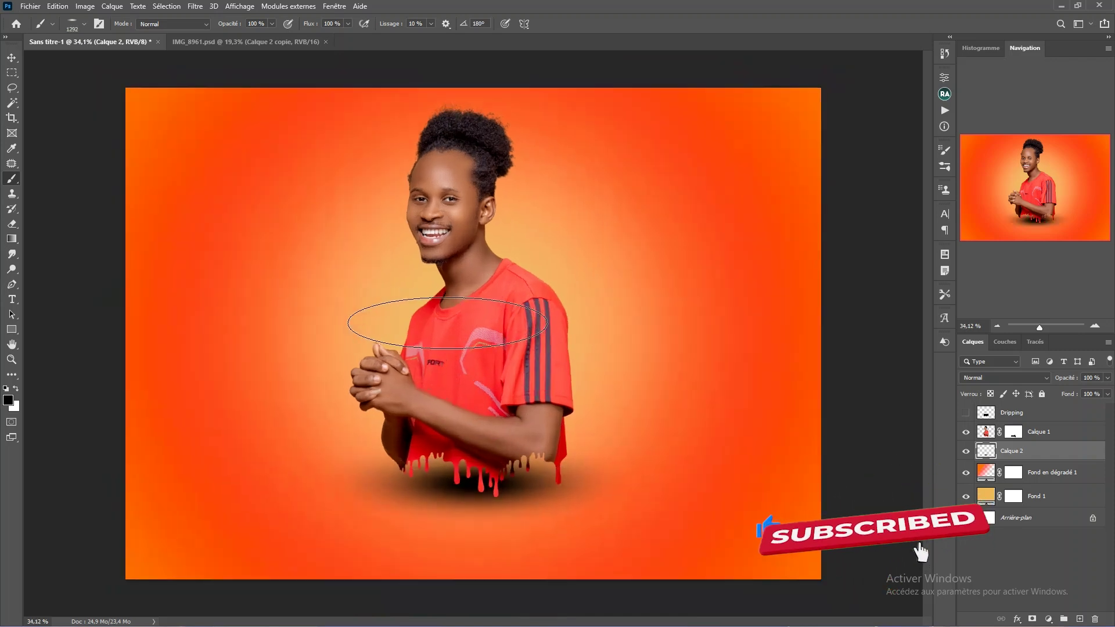
mouse_move(494, 491)
mouse_down()
mouse_move(504, 500)
mouse_move(470, 508)
mouse_up()
scroll(470, 508, down, 3)
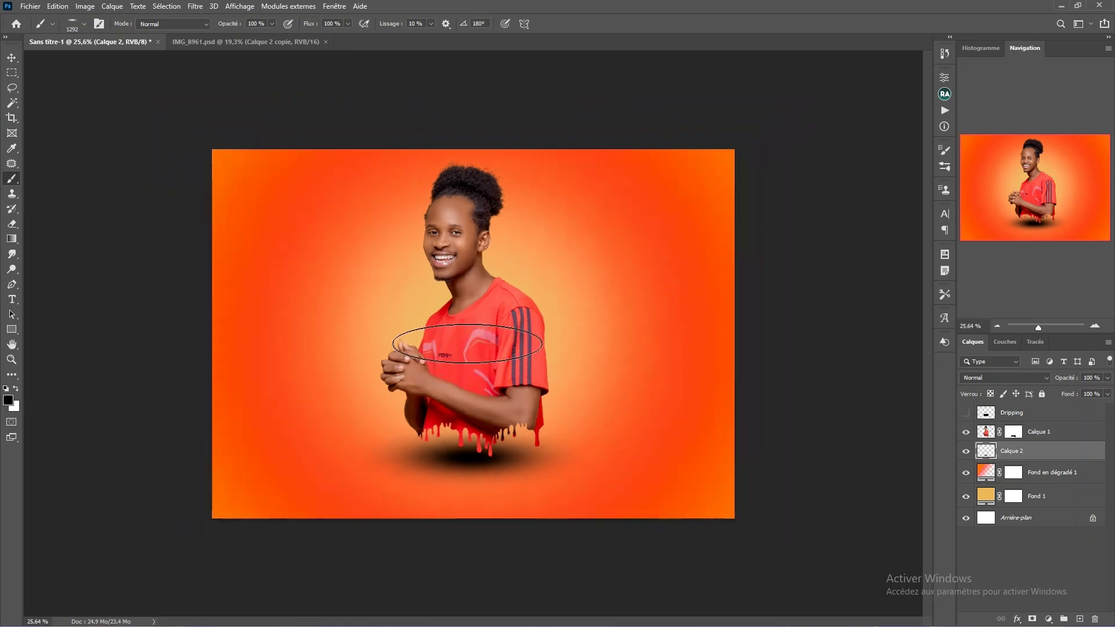
key(ctrl+d)
- Set the shadow layer's opacity to 80% and apply a Gaussian blur with a 15-pixel radius
drag(1068, 380, 1055, 385)
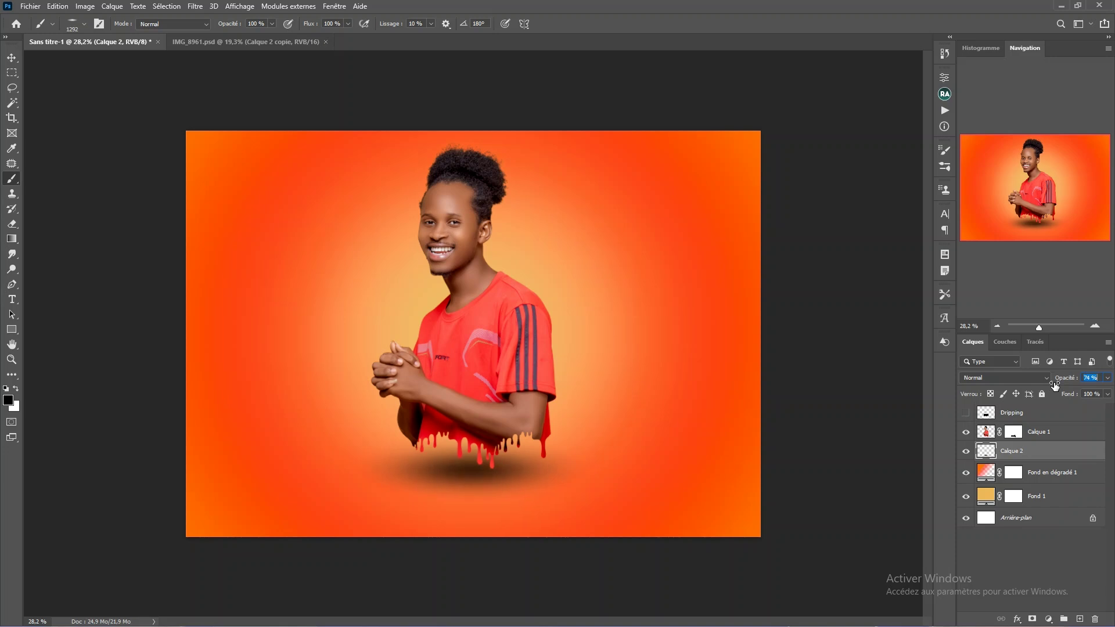
text(80)
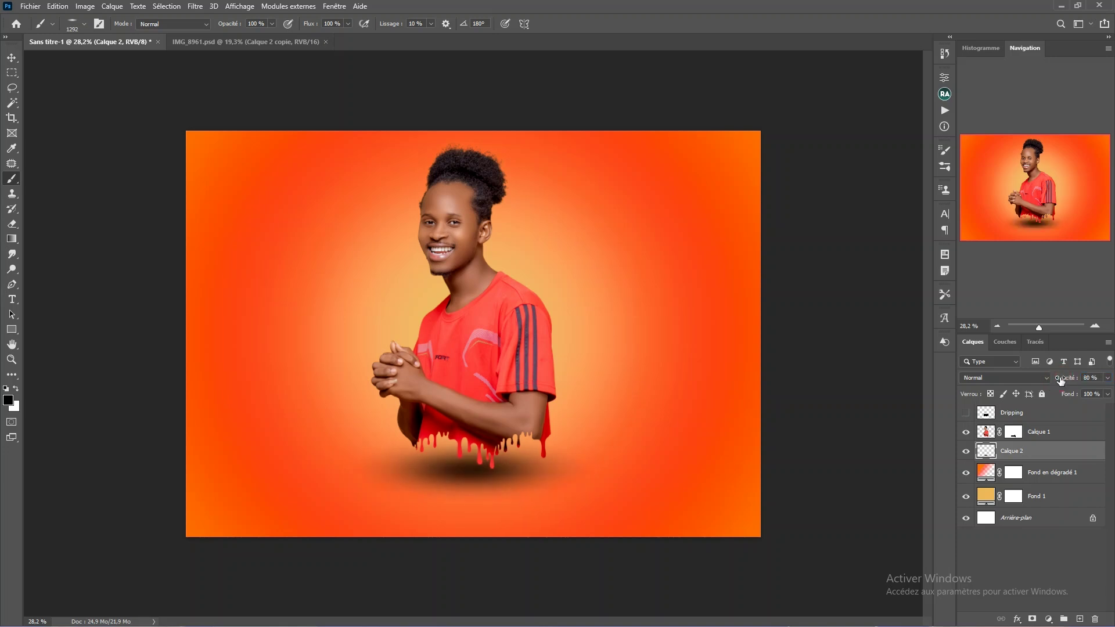
key(ctrl+alt+f)
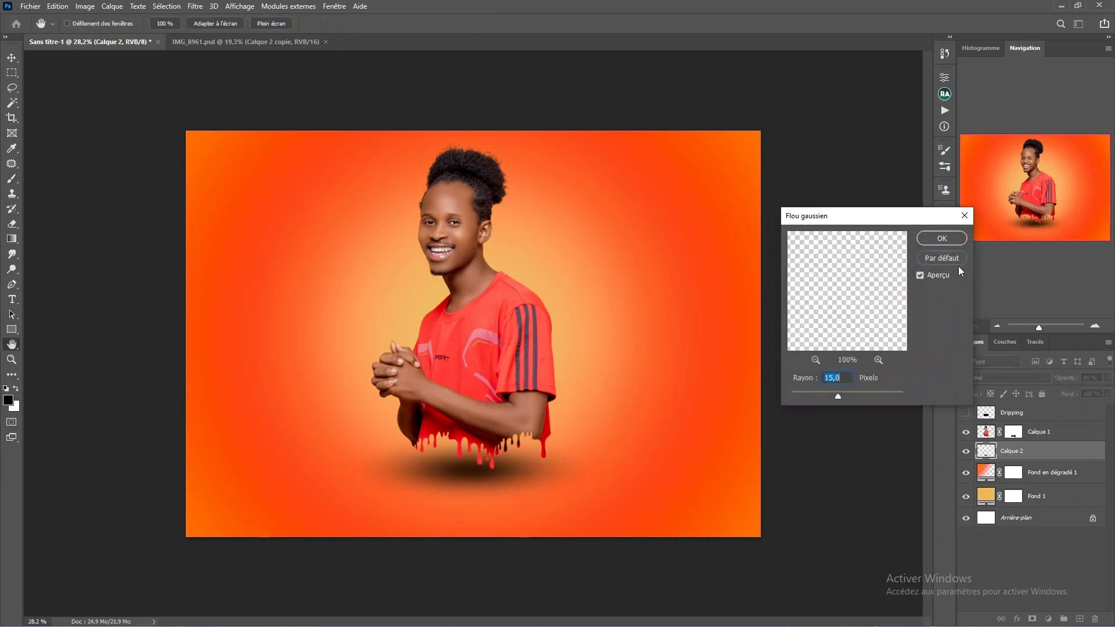
click(942, 242)
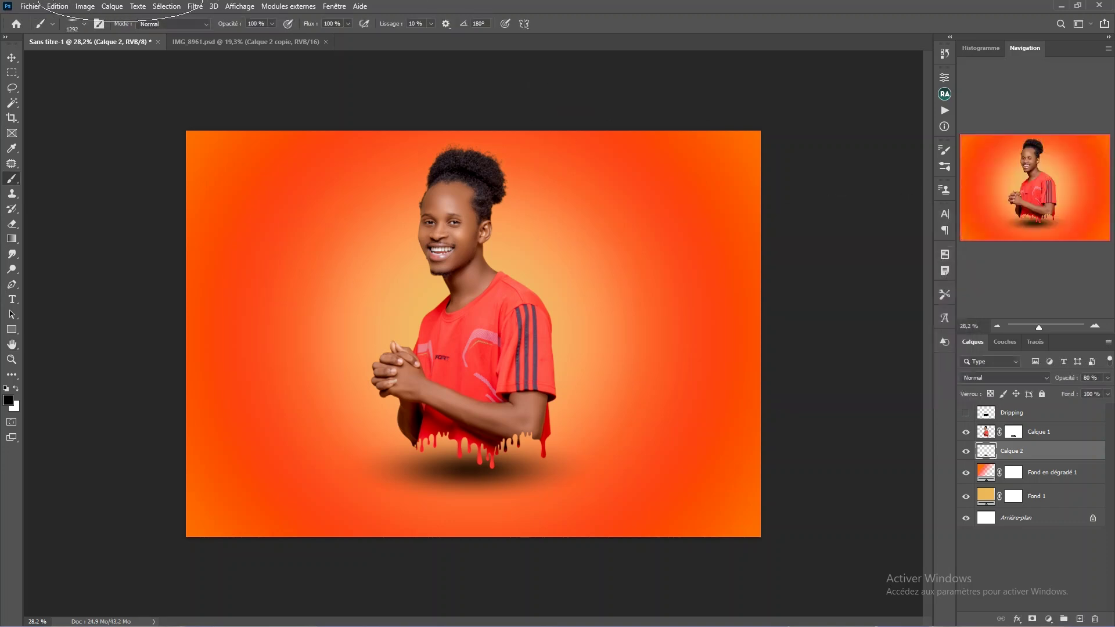
- Apply another Gaussian blur to the shadow layer with a radius of 10 pixels
click(199, 8)
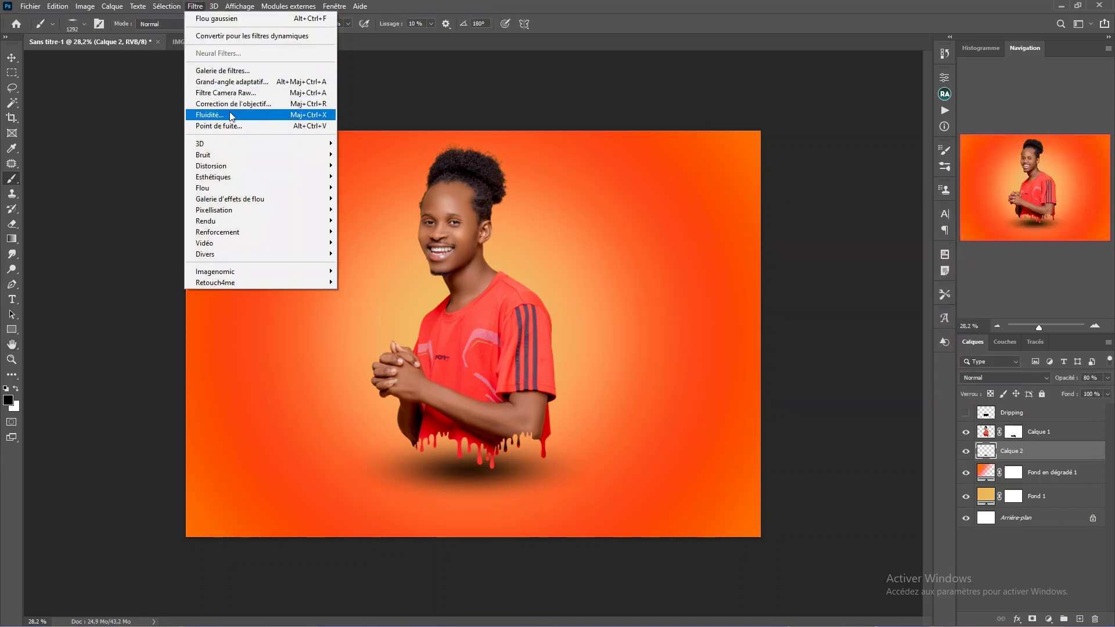
mouse_move(214, 187)
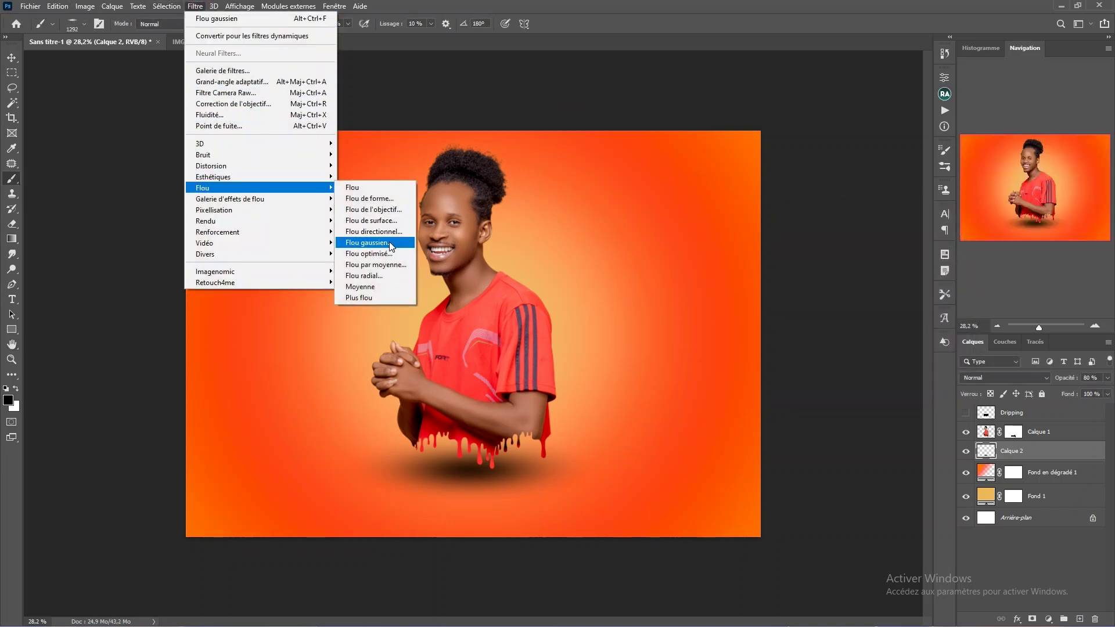
click(372, 237)
drag(834, 215, 756, 208)
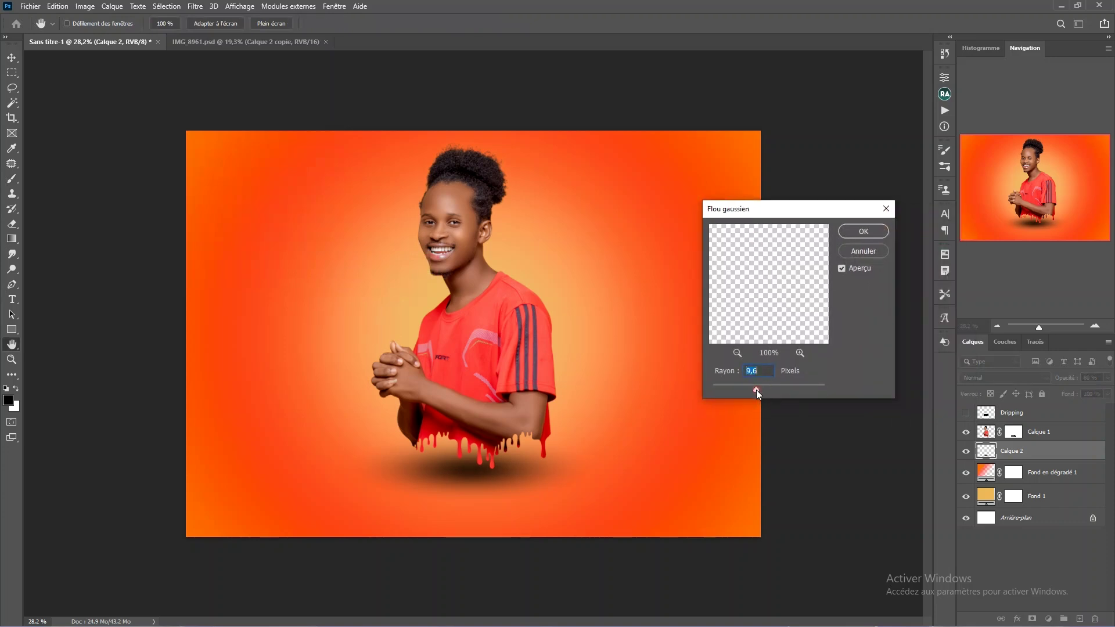
text(10)
key(Return)
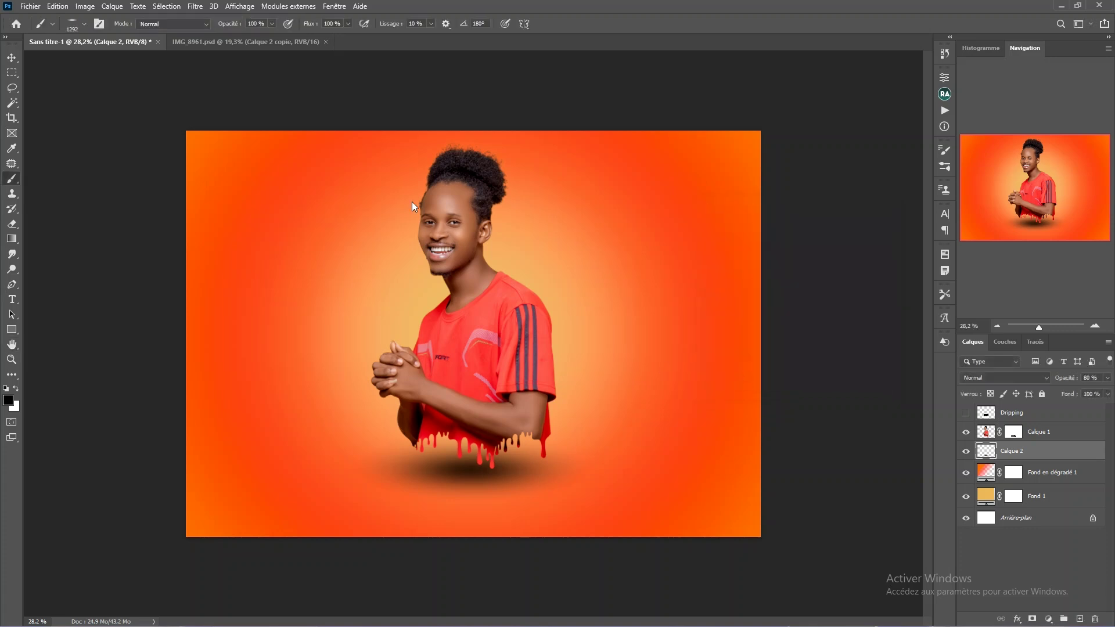
scroll(448, 218, up, 2)
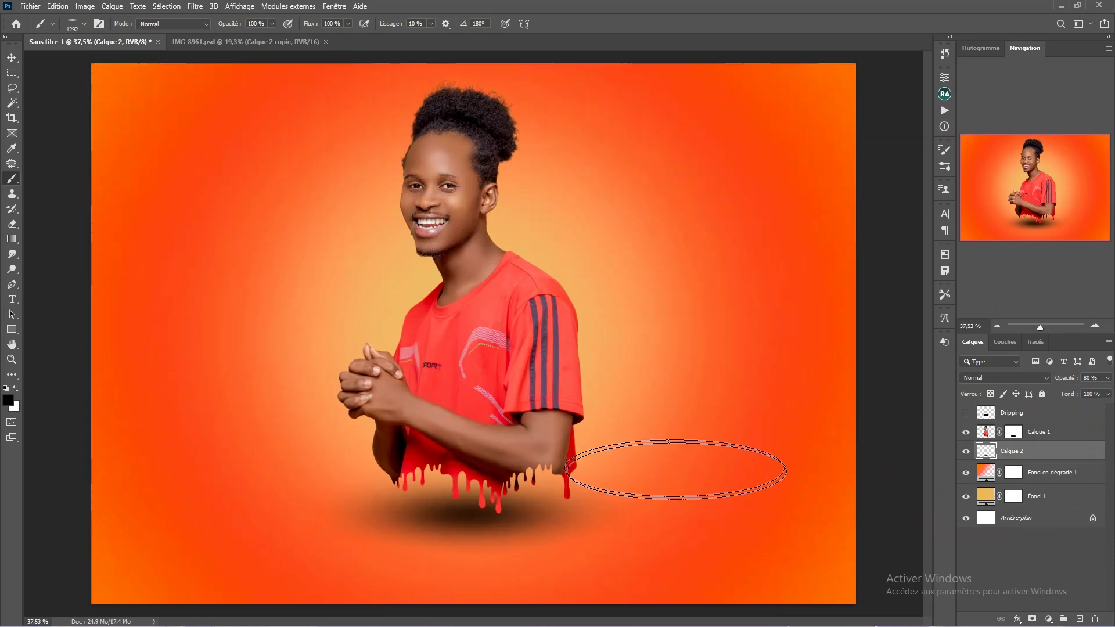
key(j)
scroll(558, 371, up, 1)
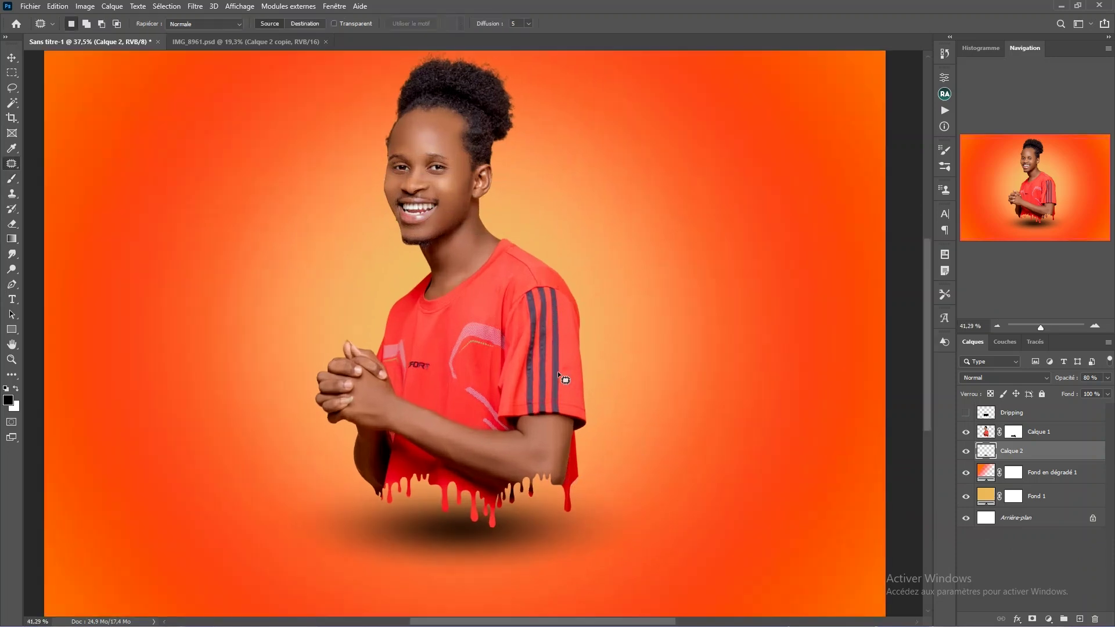
scroll(557, 369, up, 2)
scroll(475, 216, down, 4)
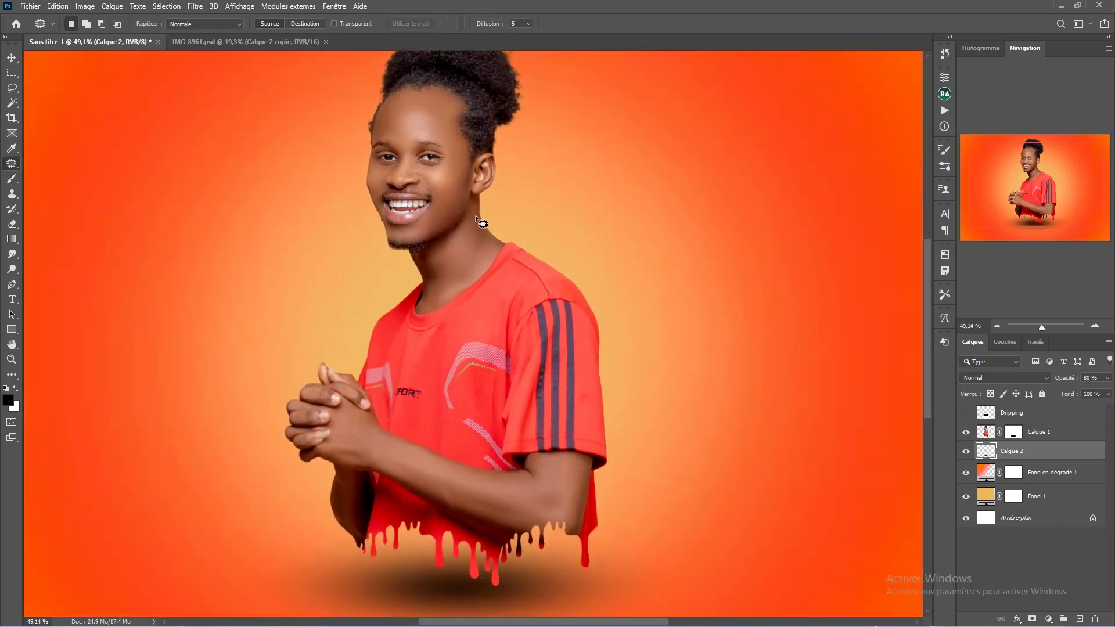